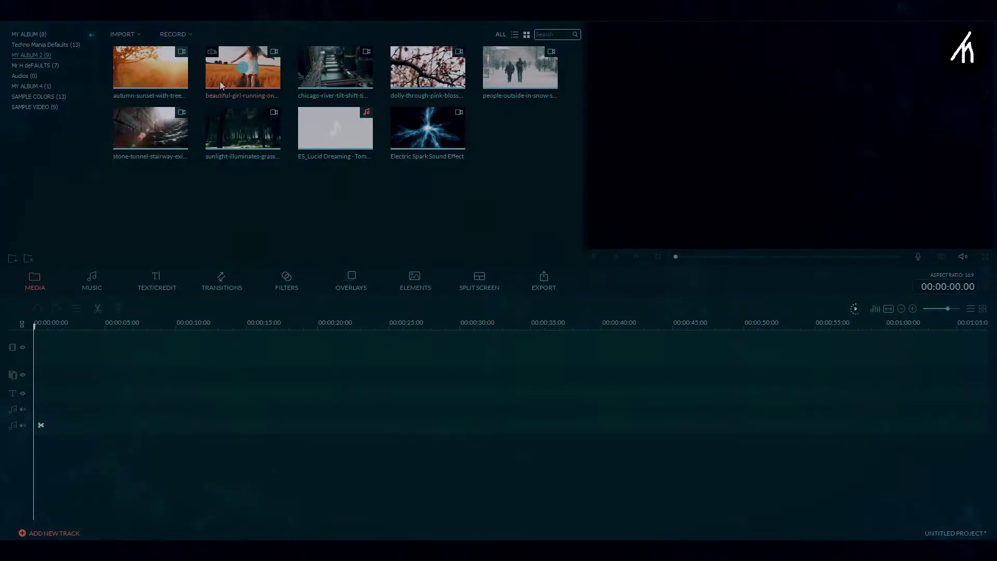
Step: Place the autumn sunset clip on the timeline and apply the Cool Film 3D LUT
left_click_drag(150, 67, 94, 343)
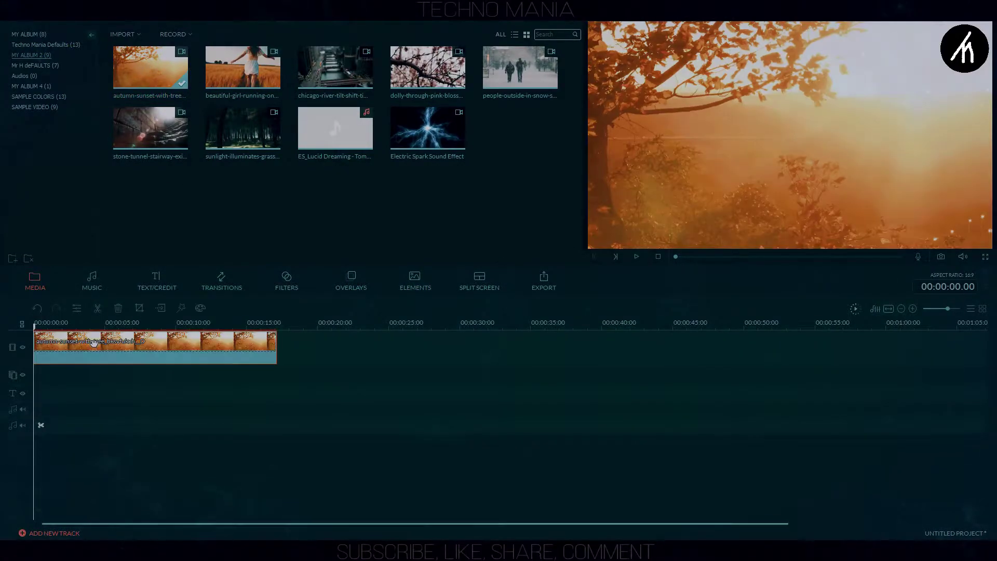
right_click(94, 342)
left_click(126, 411)
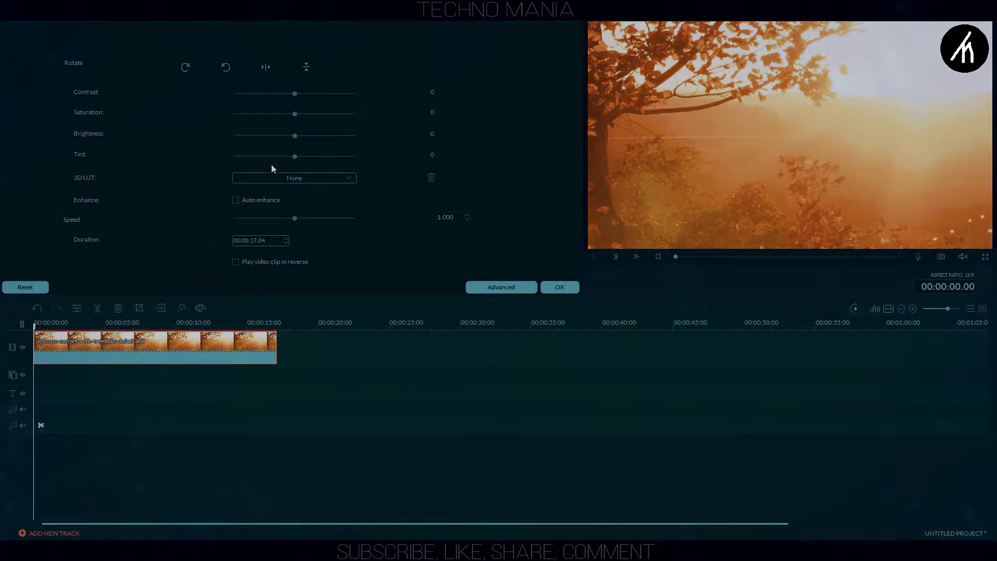
left_click(272, 178)
left_click(260, 251)
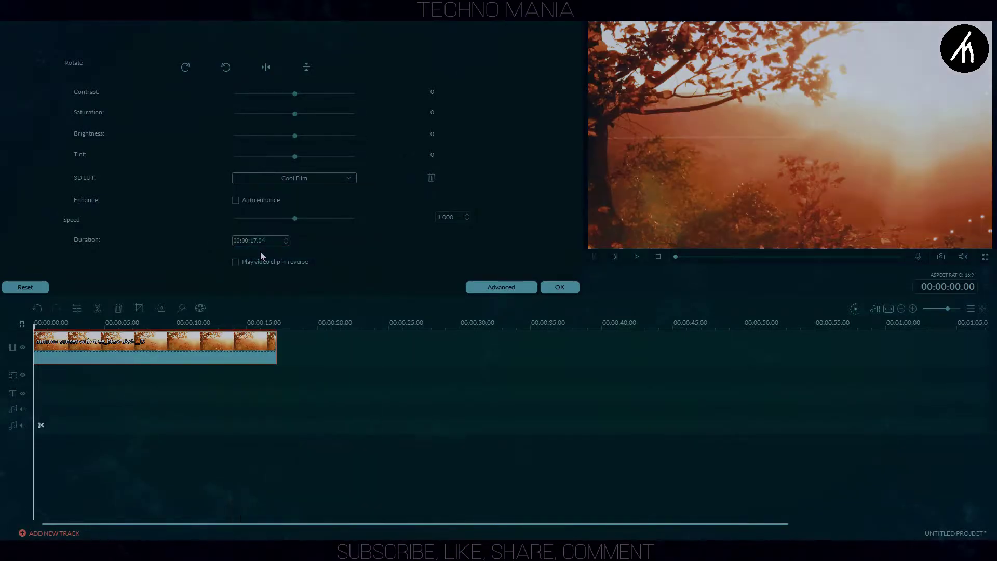
left_click(547, 287)
Step: Trim the autumn clip to about 5 seconds by splitting and deleting the rest
left_click_drag(34, 324, 109, 324)
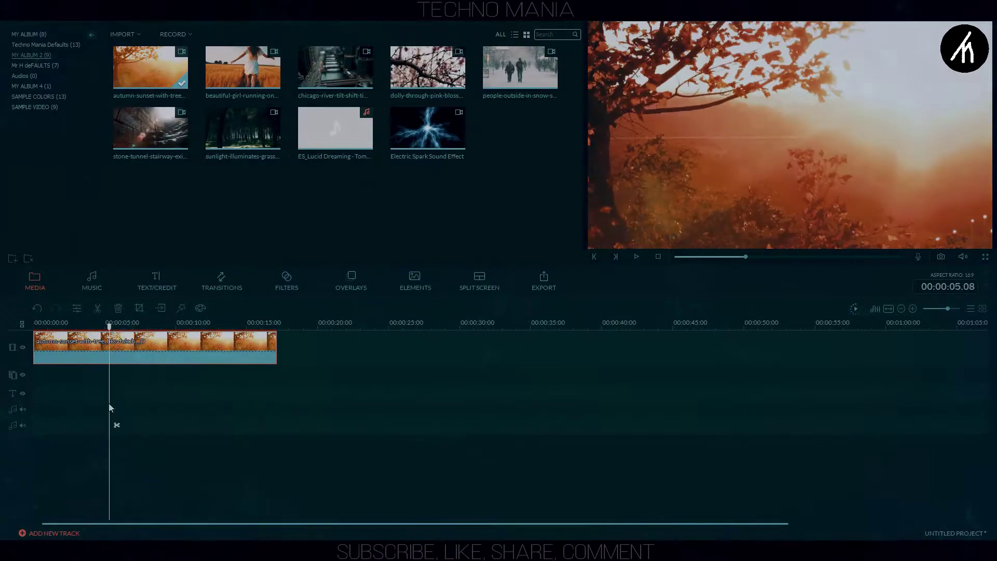
left_click(117, 425)
key("Delete")
Step: Add the wheat-field running clip after it and cut it off at about 11 seconds
left_click_drag(242, 68, 169, 351)
key("space")
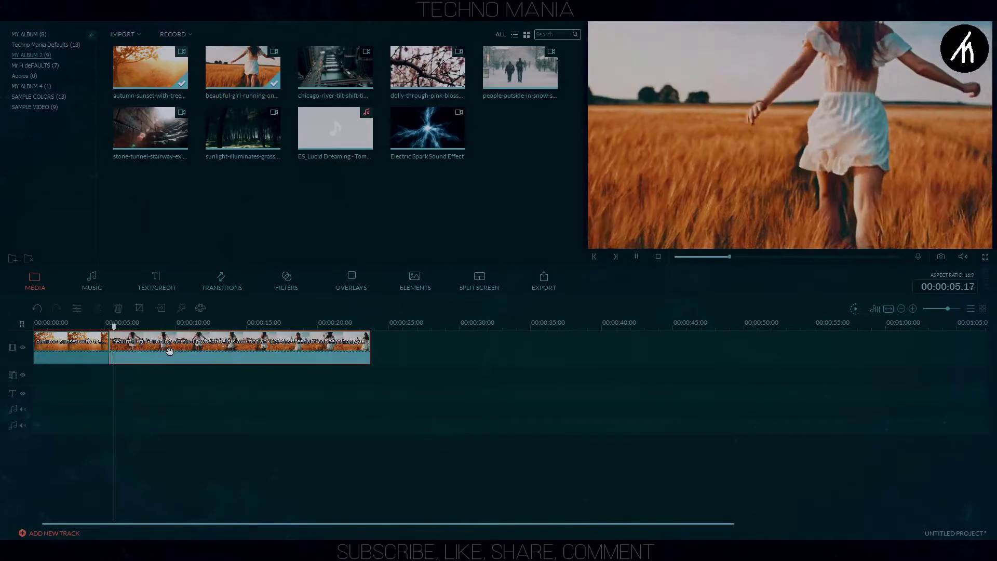
key("space")
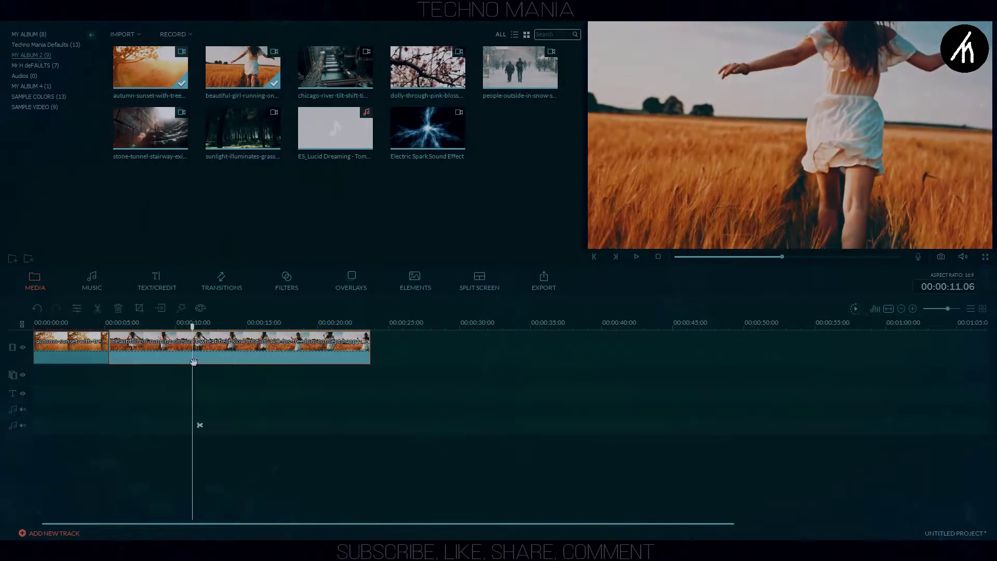
key("ctrl+b")
key("Delete")
Step: Zoom the timeline in on the cut between the autumn and wheat-field clips
left_click(90, 422)
left_click(106, 423)
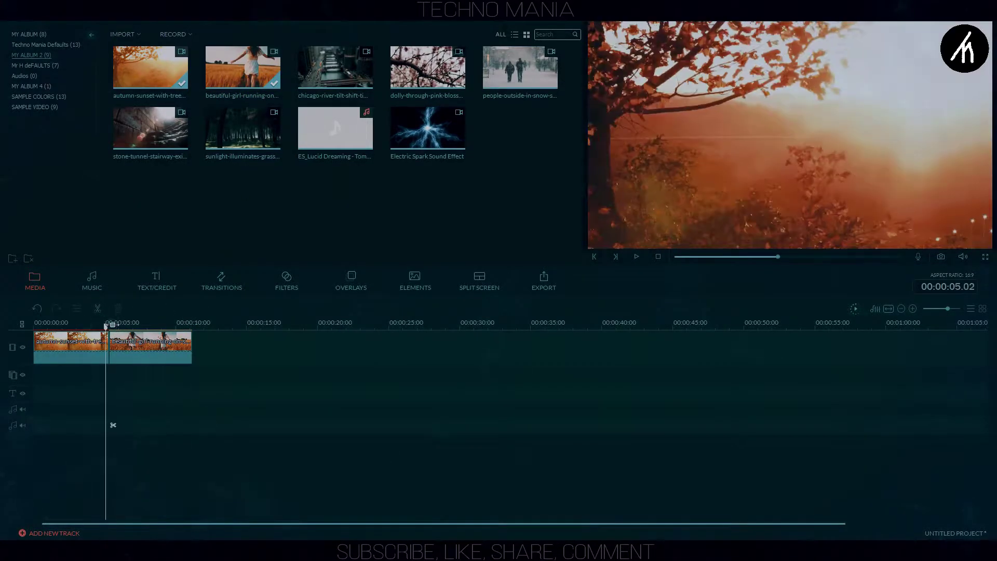
scroll(485, 316, "up", 3)
scroll(485, 317, "up", 1)
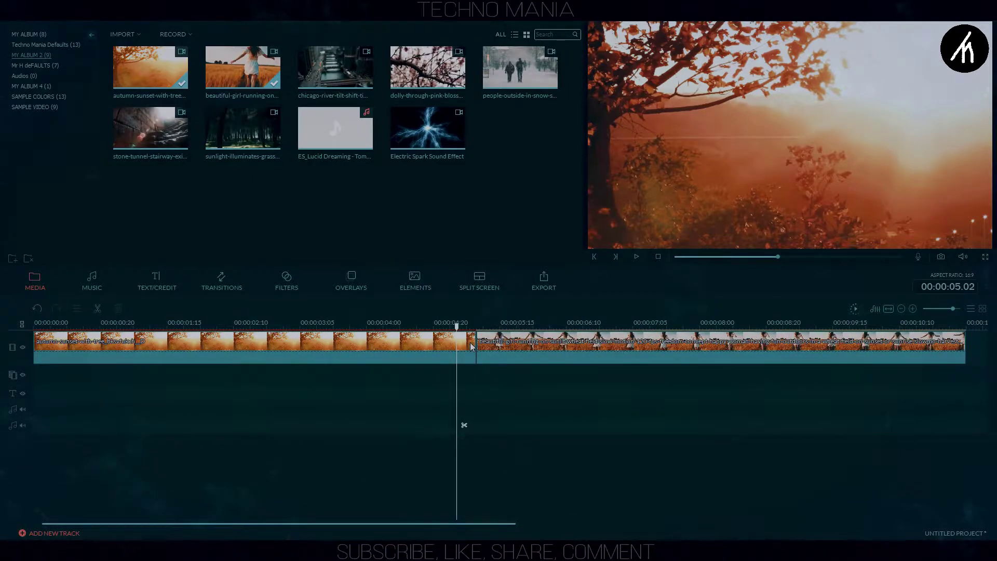
Step: Place the Distortion filter Chromatic Aberration at the first cut, ending just past it
left_click(286, 283)
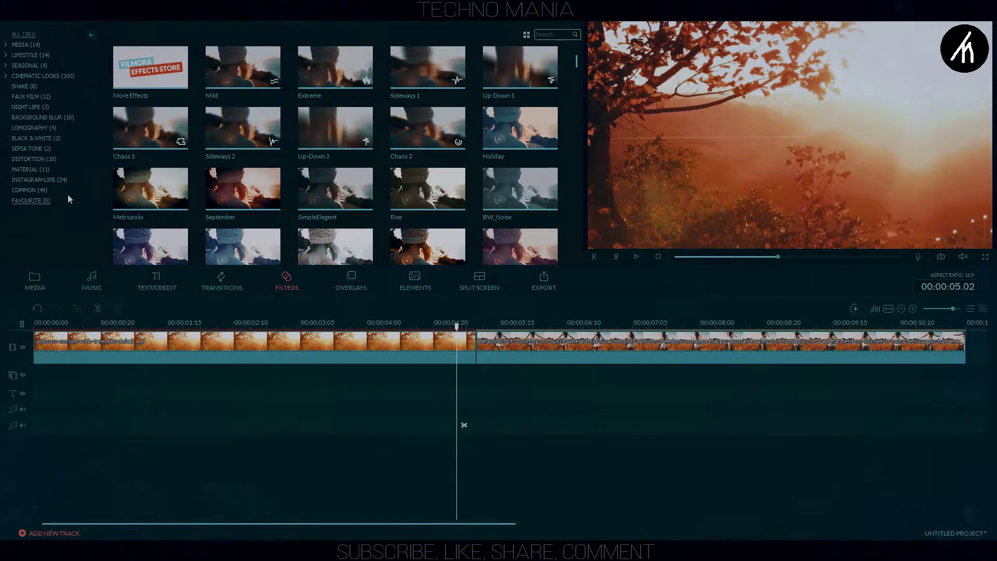
left_click(33, 159)
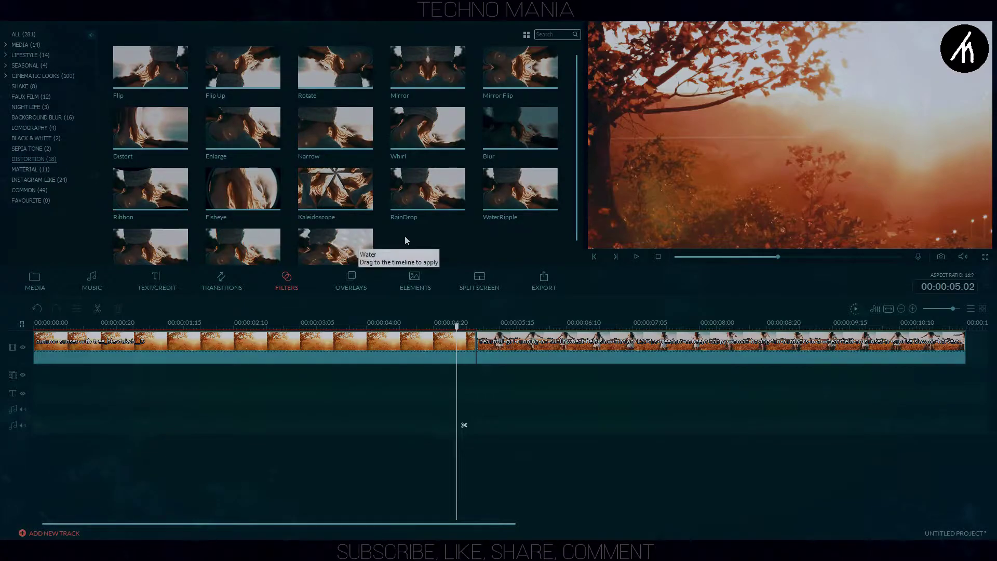
scroll(404, 236, "down", 1)
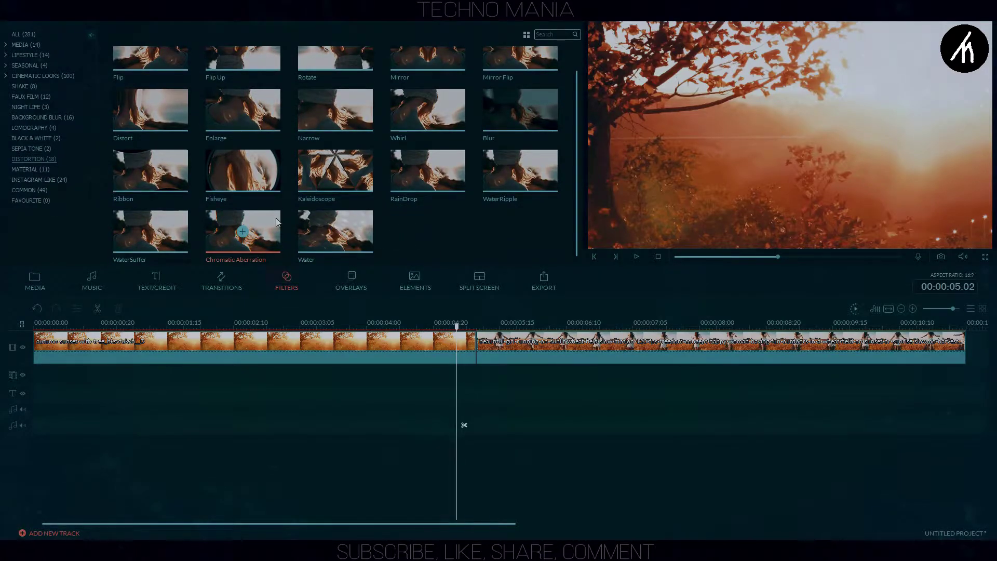
left_click_drag(275, 217, 456, 376)
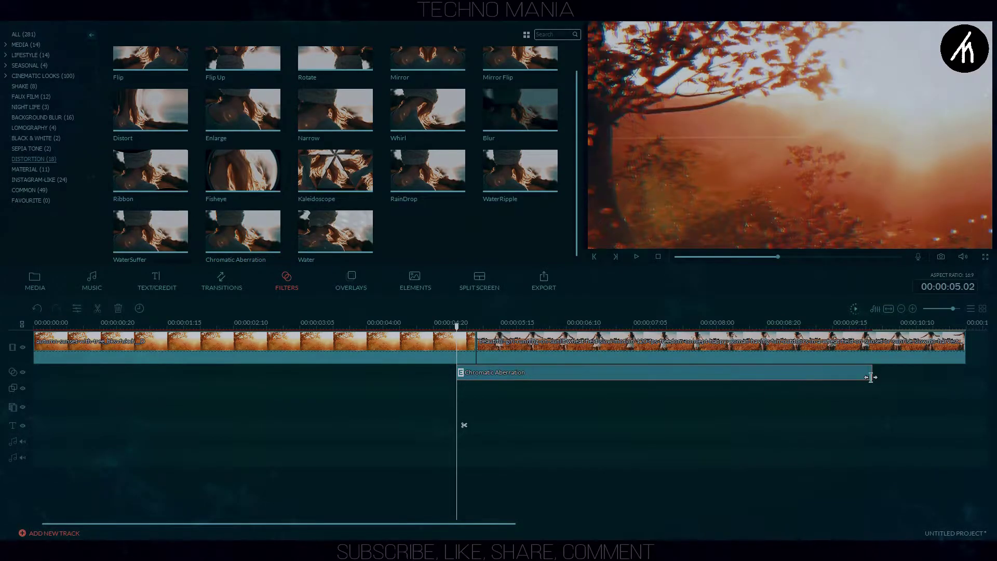
left_click_drag(871, 378, 483, 397)
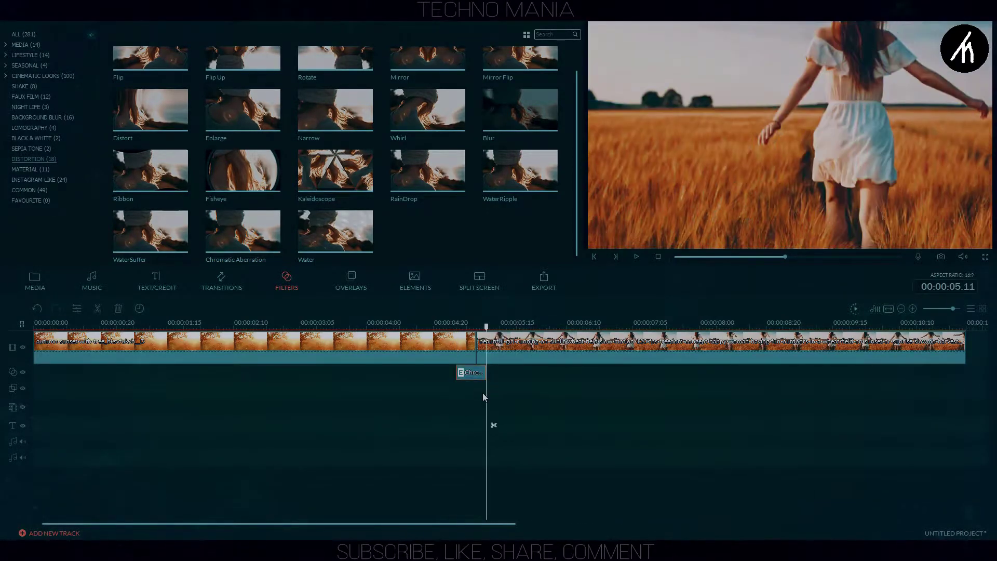
Step: Play back the filtered cut from 4.08 seconds and start the filter slightly later
left_click(394, 330)
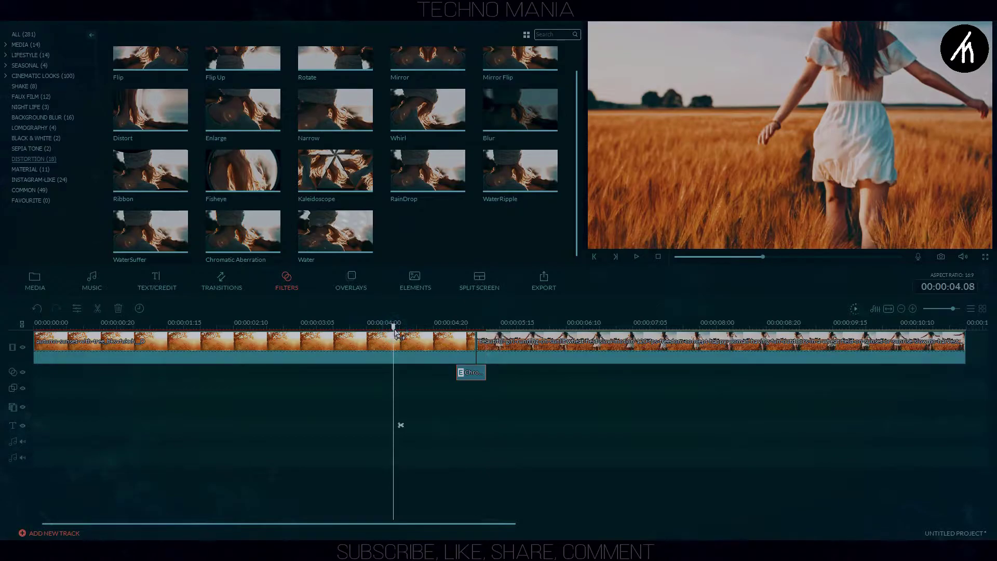
key("space")
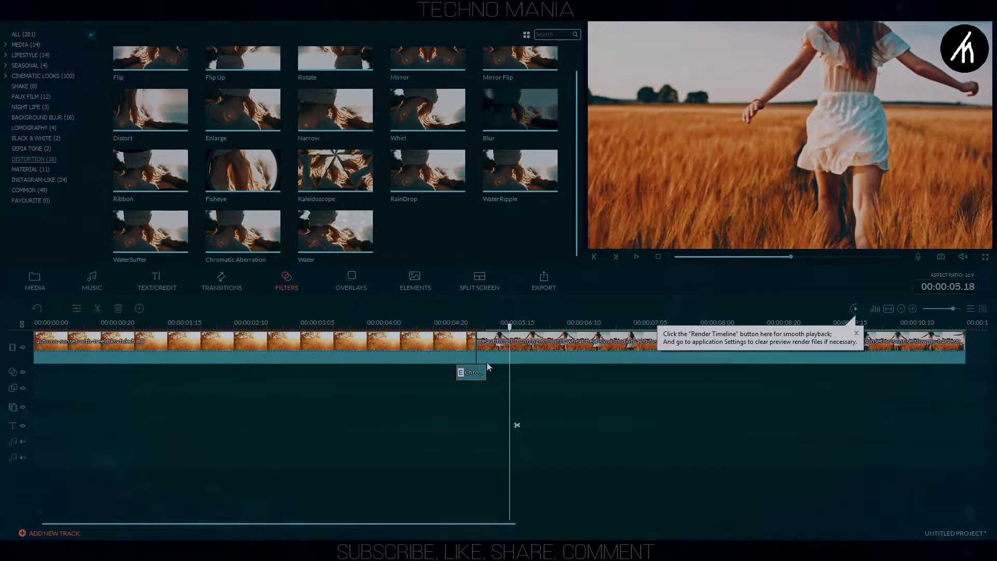
left_click_drag(461, 368, 463, 372)
left_click(417, 326)
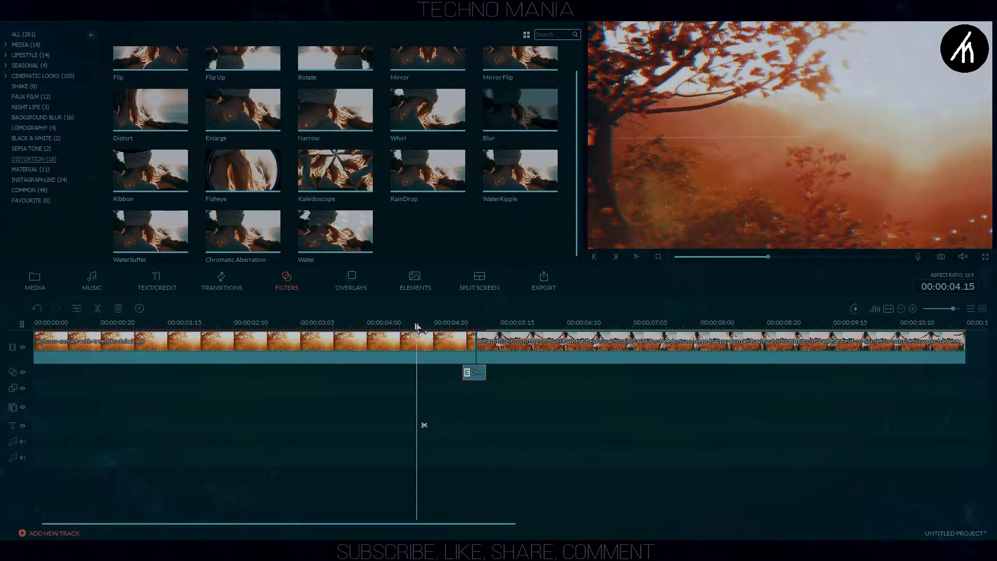
key("space")
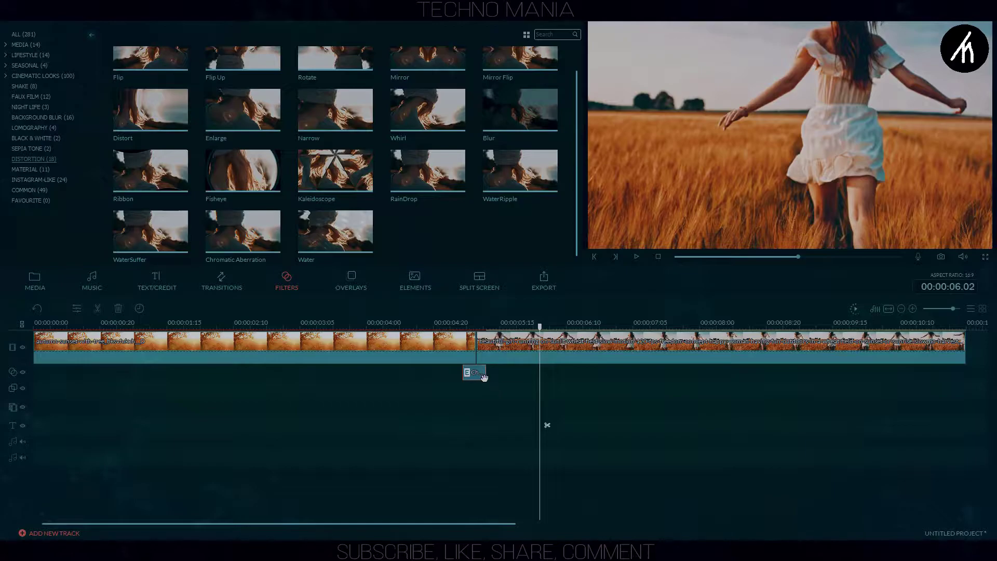
Step: Adjust where the filter ends and scrub the cut from 4.21 to 5.19 seconds
scroll(447, 326, "up", 2)
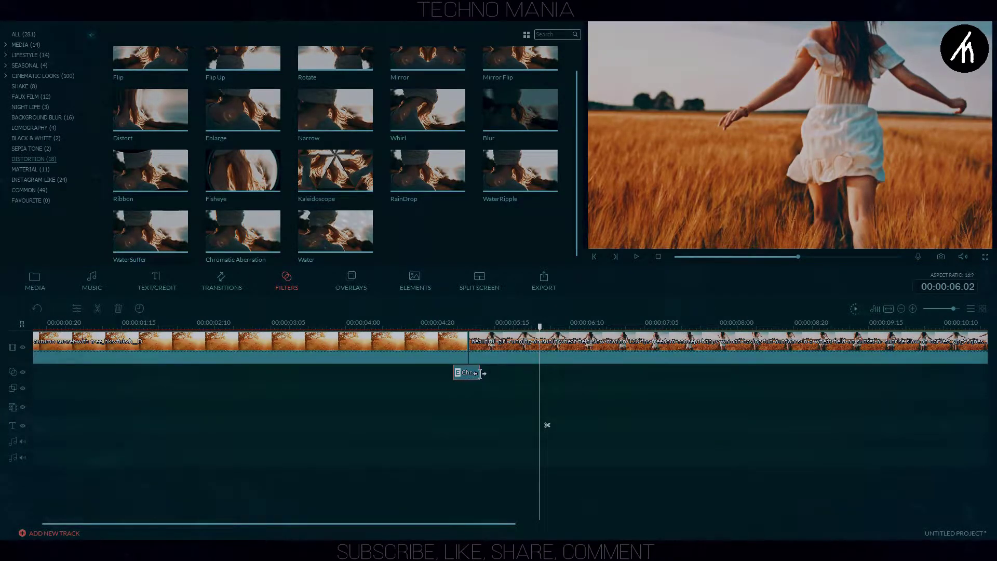
left_click_drag(480, 373, 474, 376)
scroll(643, 336, "up", 2)
scroll(643, 337, "up", 1)
left_click(395, 321)
left_click_drag(403, 425, 533, 425)
scroll(532, 424, "down", 3)
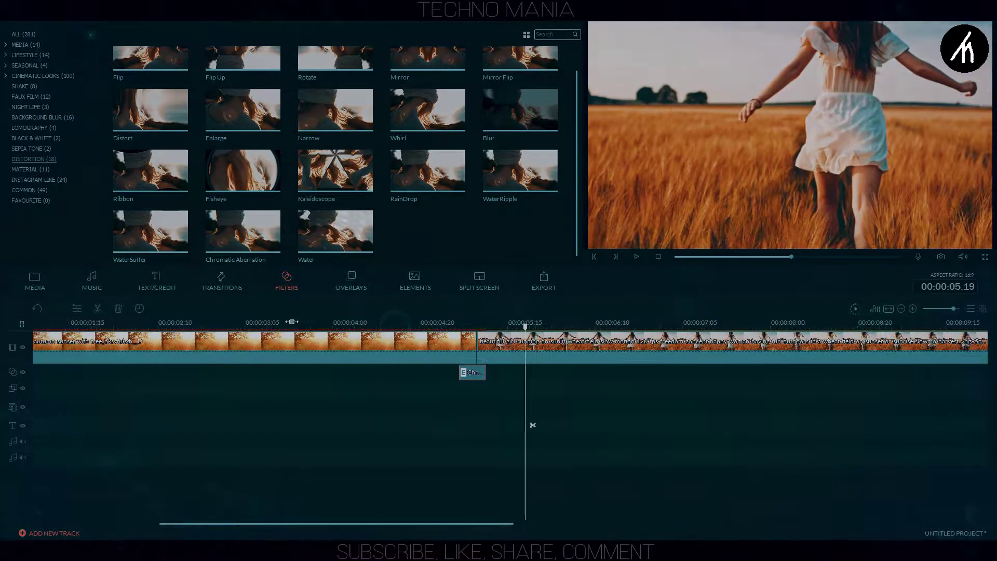
Step: Add the Electric Spark clip, detach its audio, and delete the video part
left_click(45, 287)
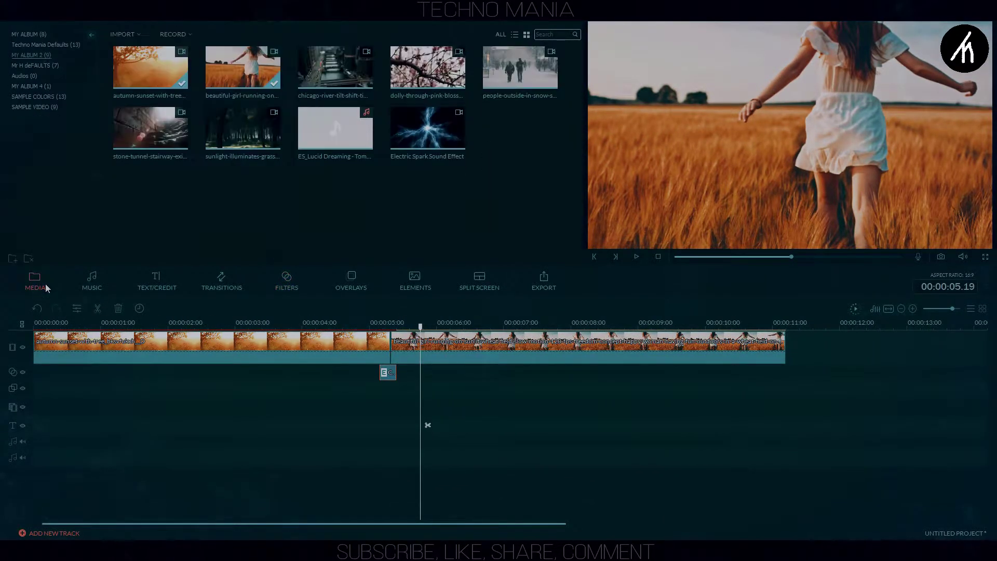
left_click(406, 143)
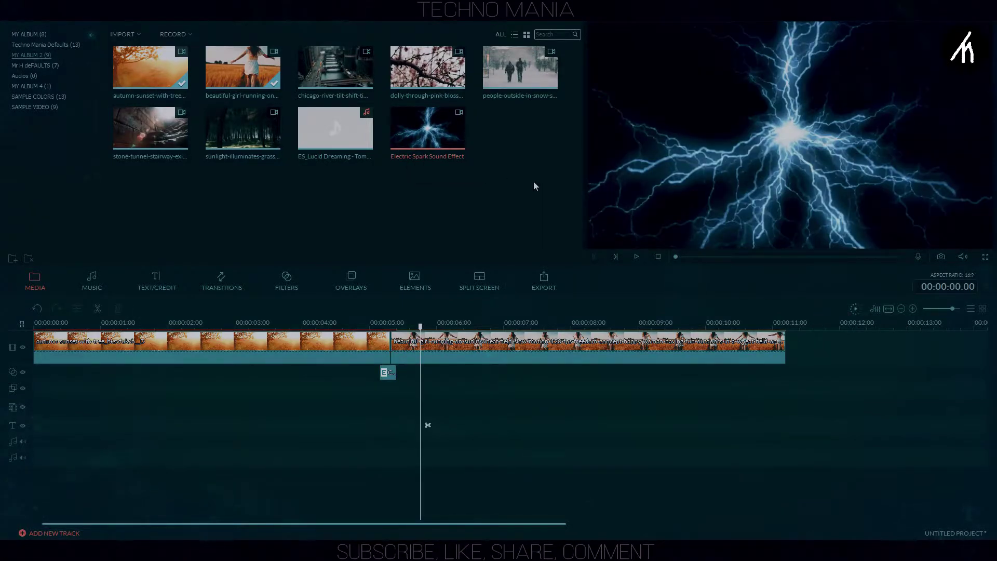
left_click_drag(398, 126, 798, 358)
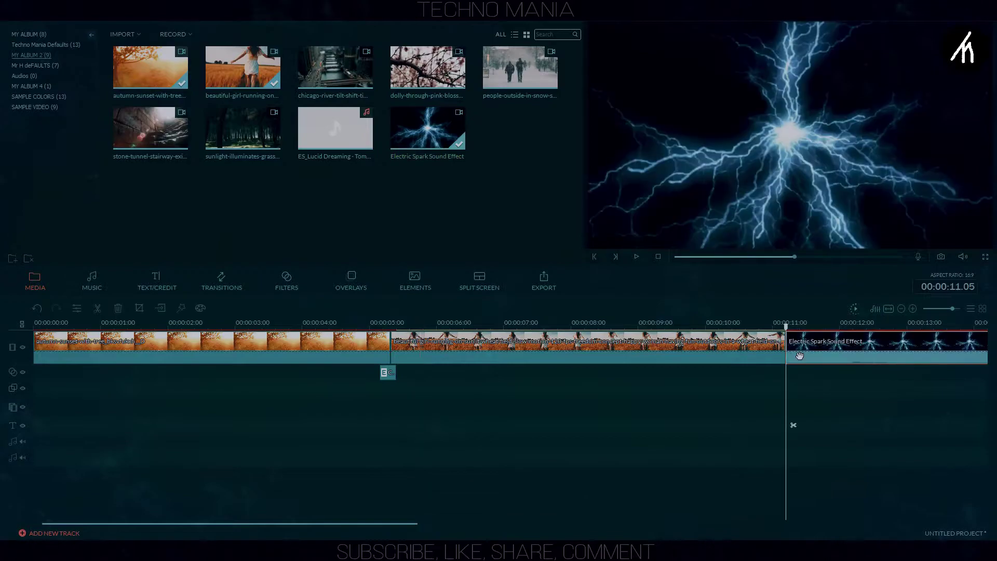
right_click(798, 358)
left_click(832, 471)
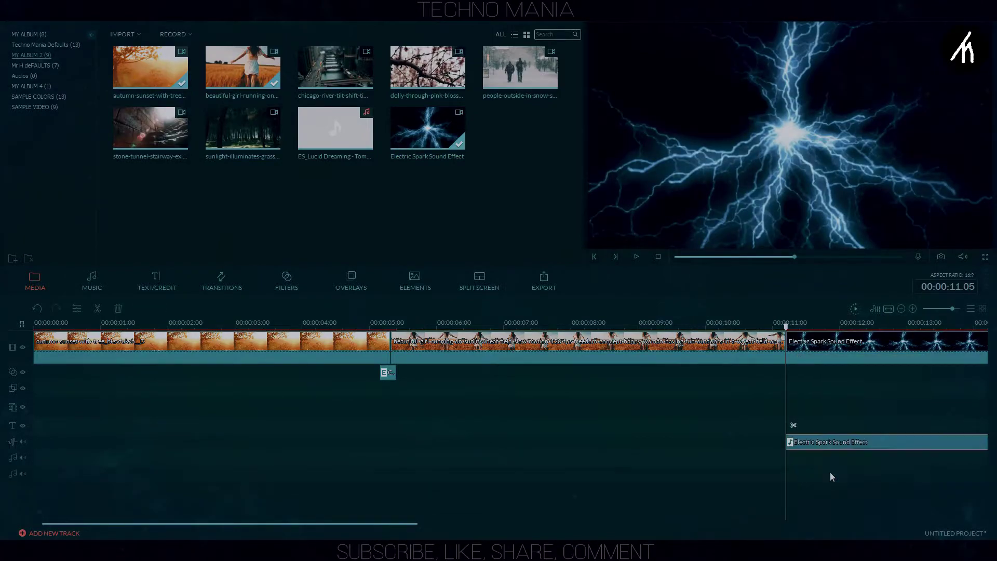
left_click_drag(817, 448, 64, 445)
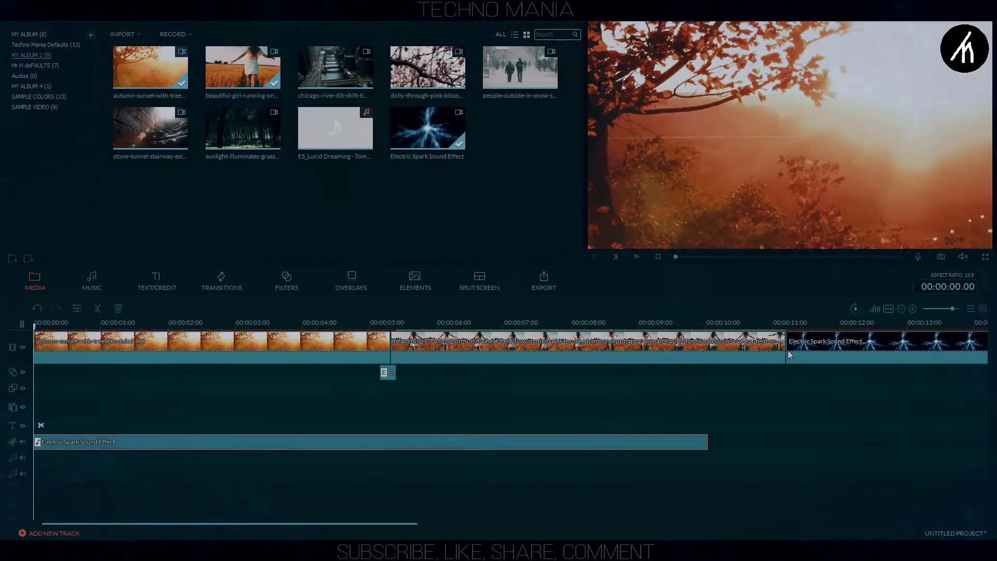
left_click(788, 355)
key("Delete")
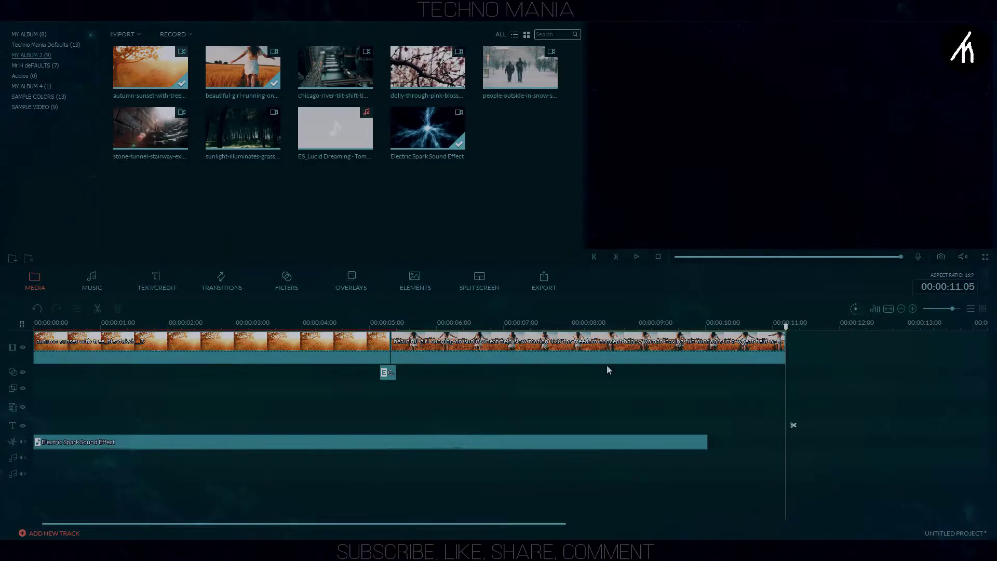
Step: Trim both ends of the spark sound so it sits at the first cut
left_click(50, 446)
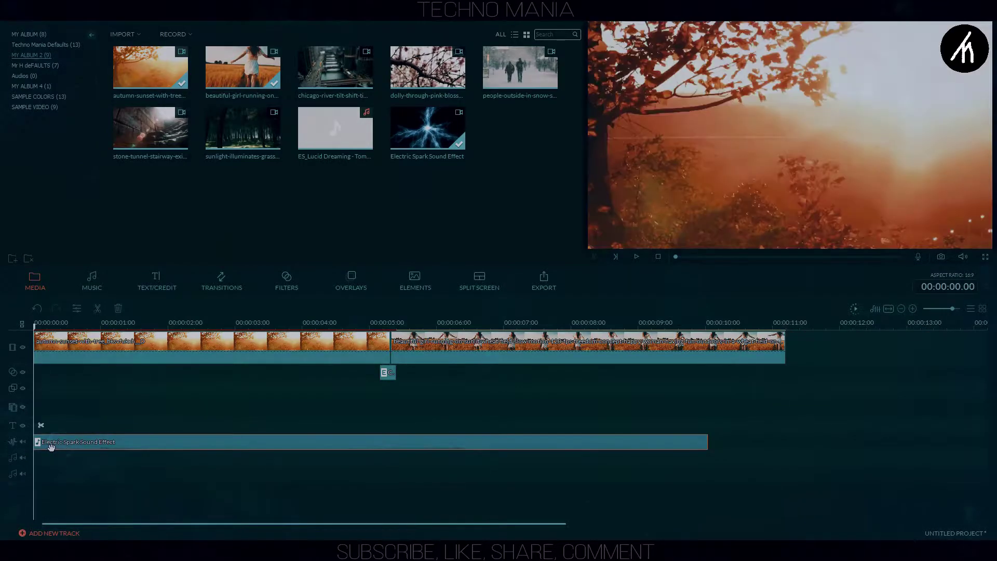
left_click_drag(35, 443, 429, 442)
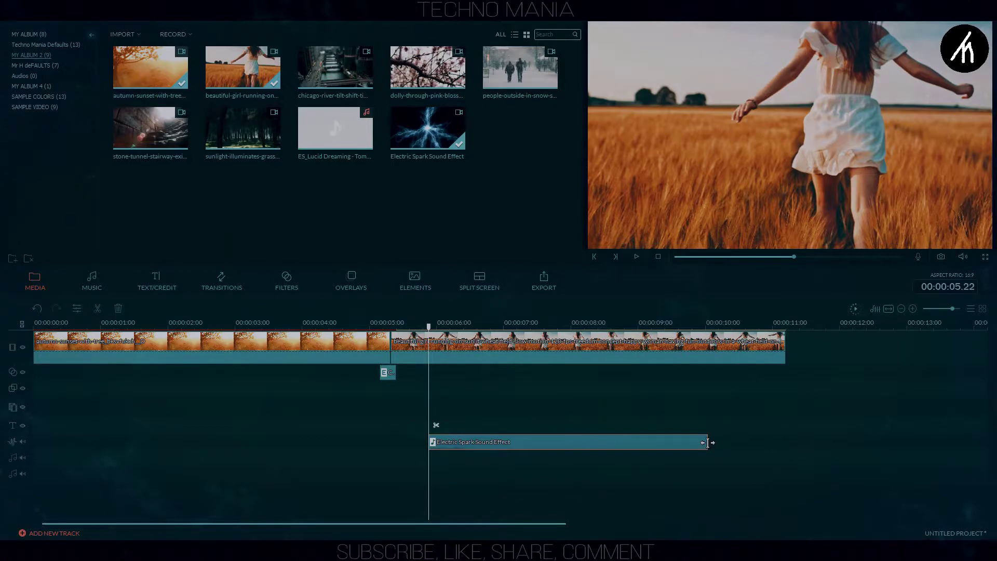
left_click_drag(709, 442, 467, 472)
left_click(419, 328)
key("space")
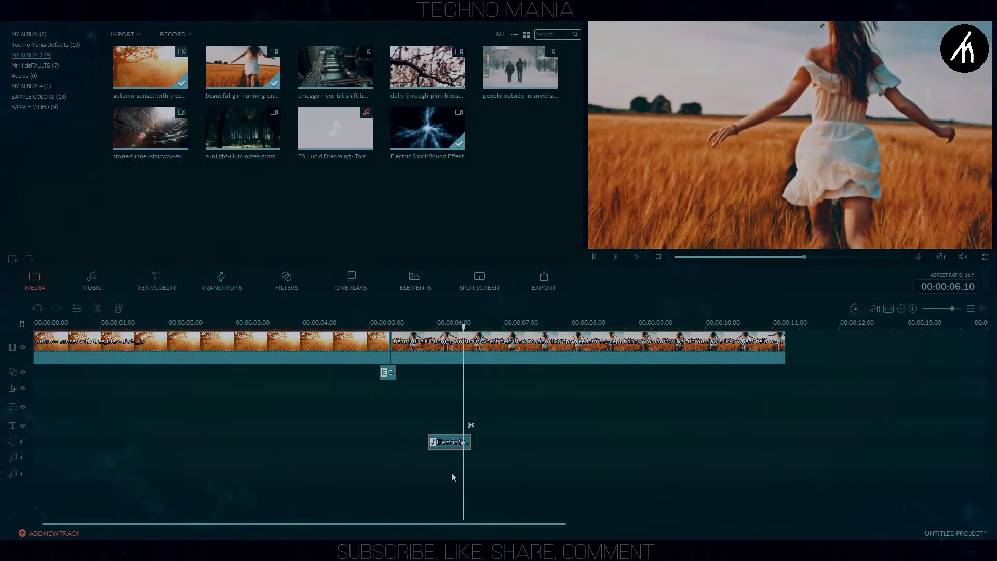
left_click_drag(430, 445, 394, 441)
key("space")
Step: Check the spark sound's audio settings, confirm them, and play from the first cut
right_click(394, 441)
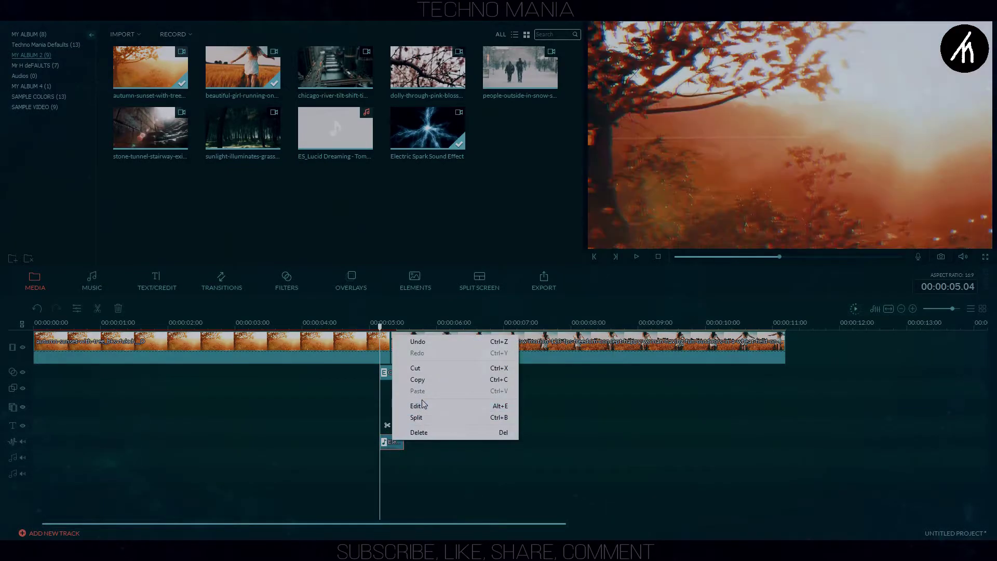
left_click(417, 406)
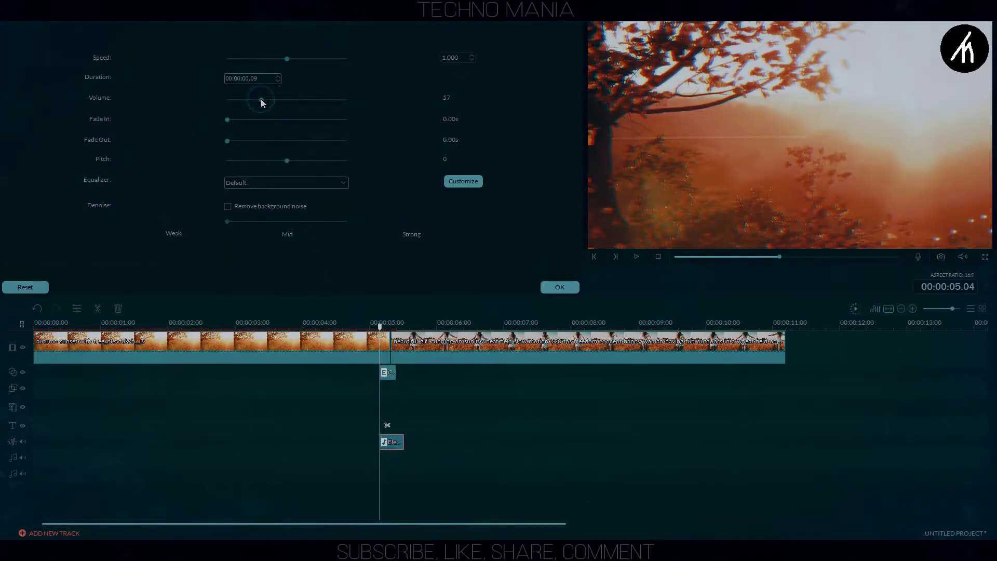
left_click(550, 291)
key("space")
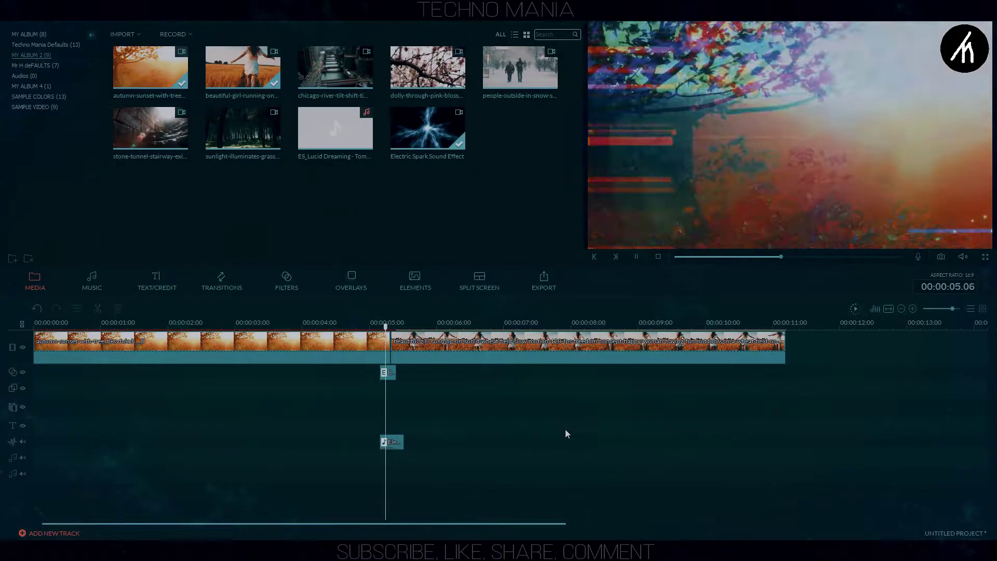
key("space")
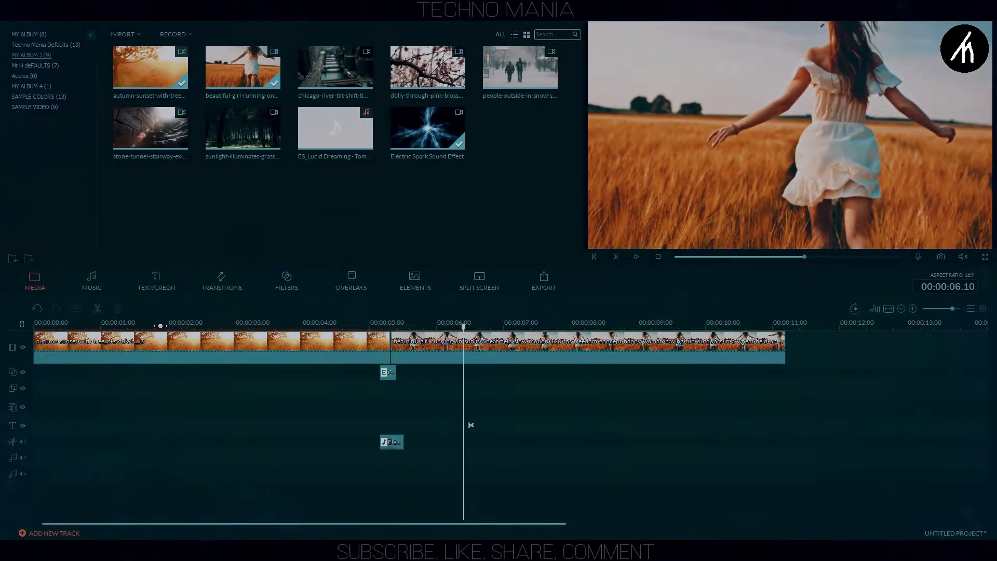
scroll(160, 322, "down", 2)
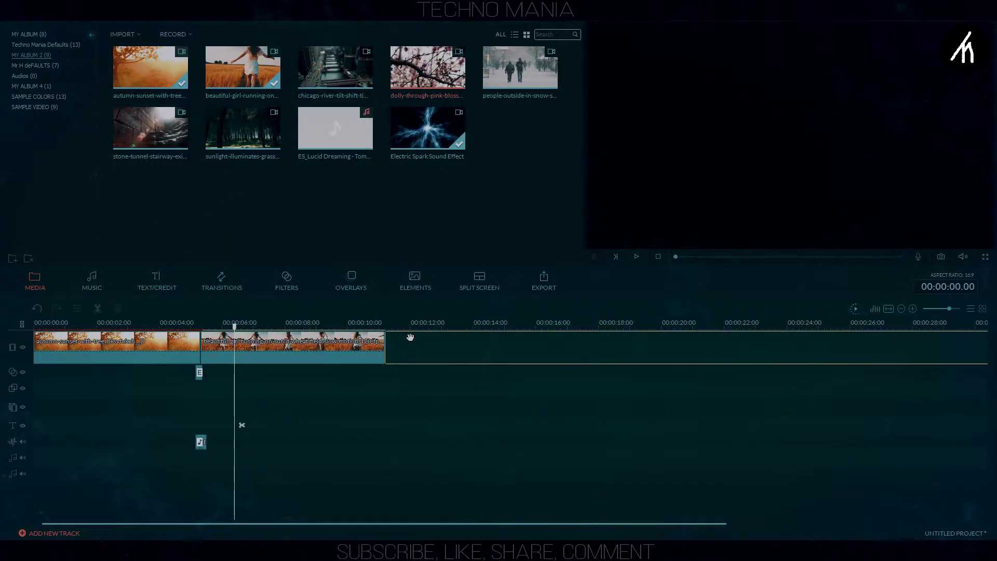
Step: Give the wheat-field clip the Harry Potter 3D LUT
right_click(360, 343)
left_click(379, 412)
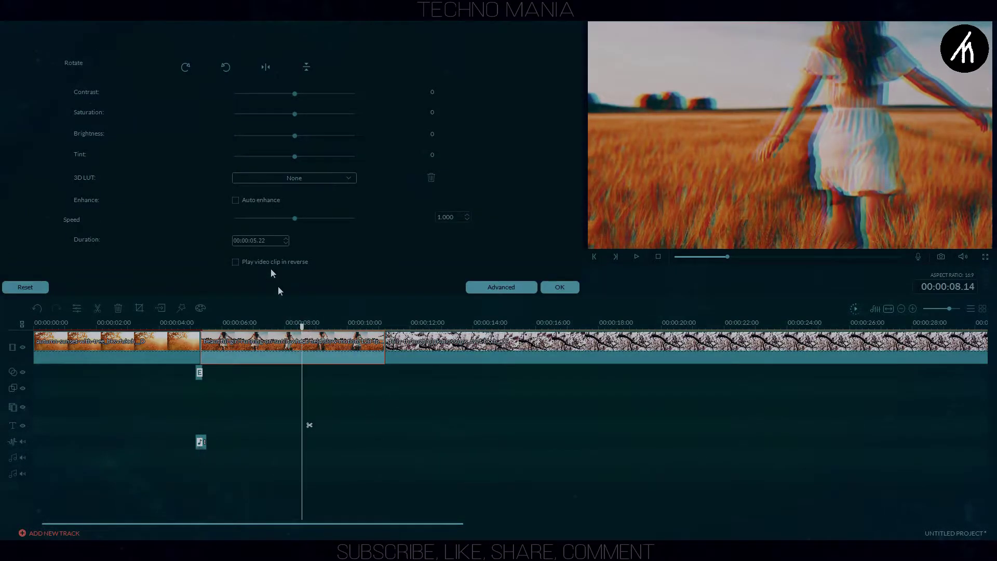
left_click(303, 178)
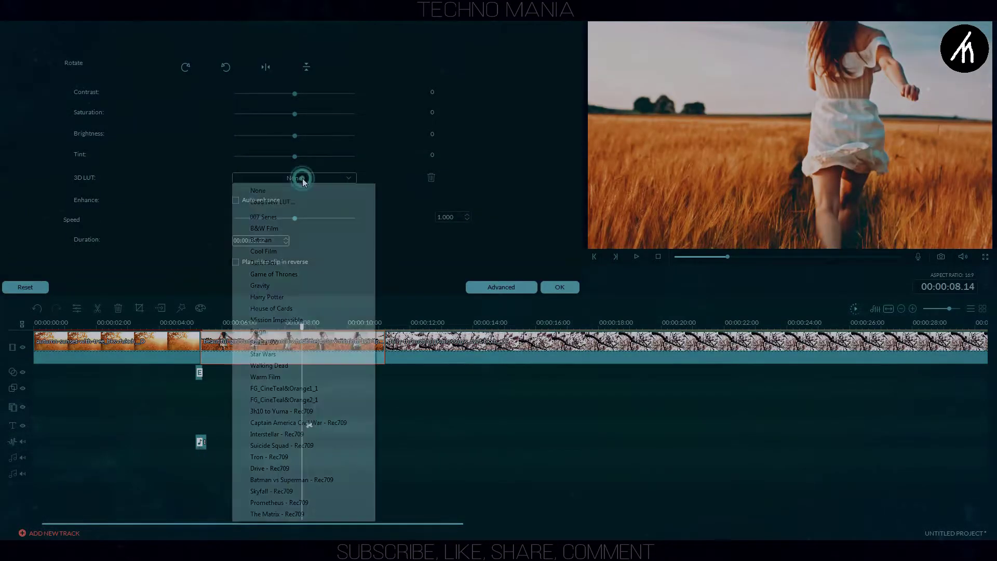
left_click(267, 297)
left_click(559, 288)
Step: Try FG_CineTeal&Orange1_1, Cool Film and Warm Film looks on the blossom clip
left_click(470, 425)
right_click(473, 424)
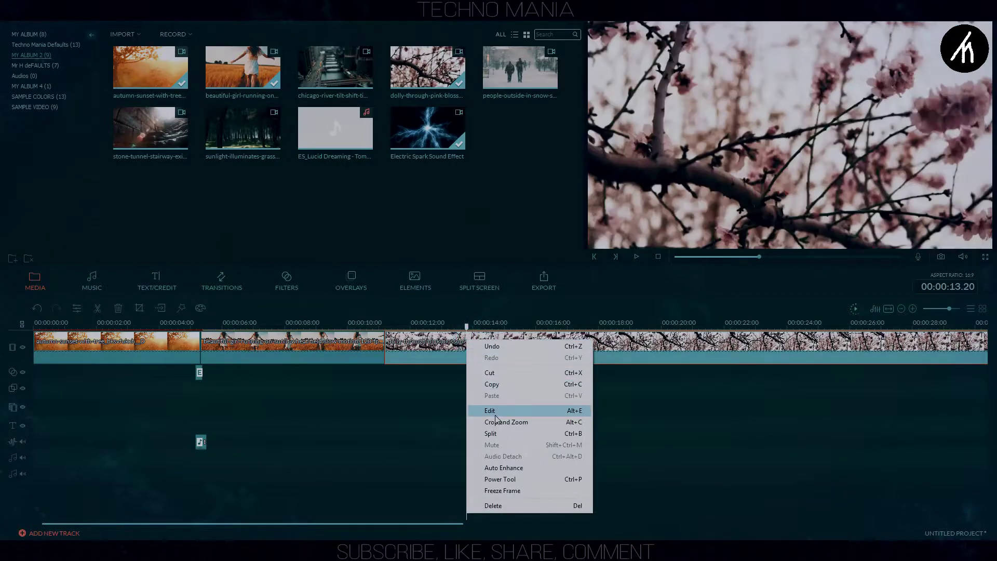
left_click(499, 414)
left_click(292, 178)
left_click(306, 388)
left_click(313, 177)
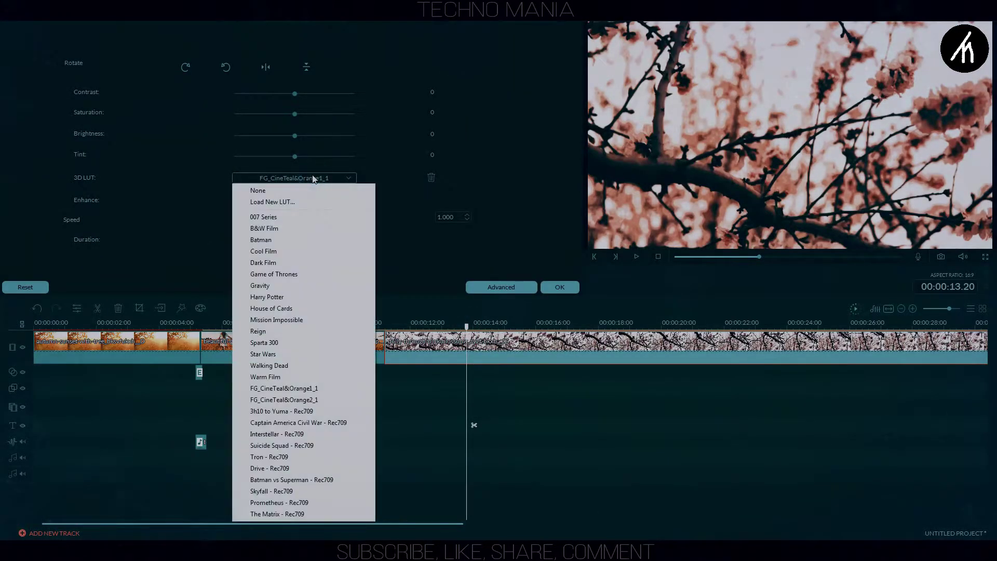
left_click(315, 249)
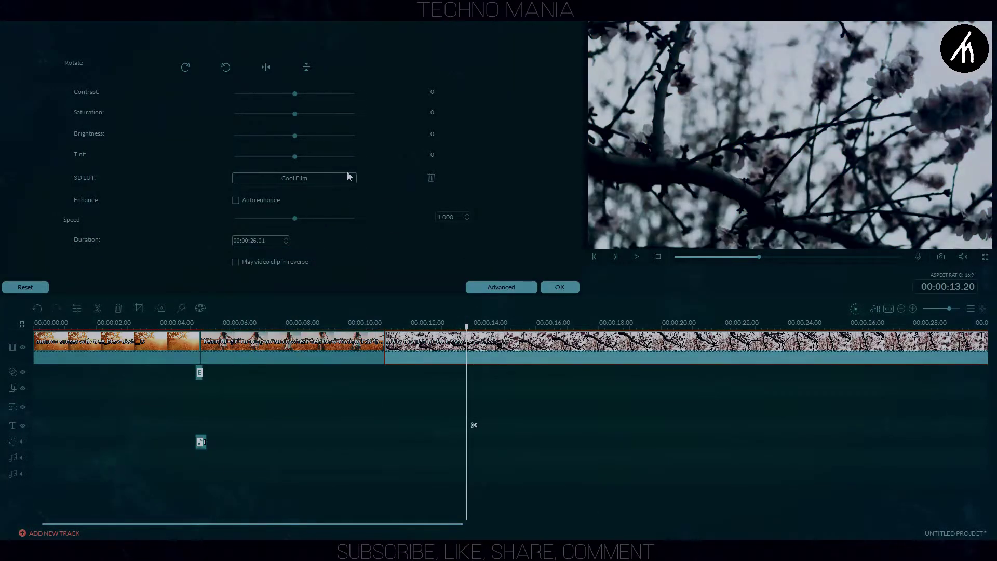
left_click(346, 178)
left_click(280, 377)
Step: Apply the FG_CineTeal&Orange2_1 3D LUT to the blossom clip
left_click(315, 182)
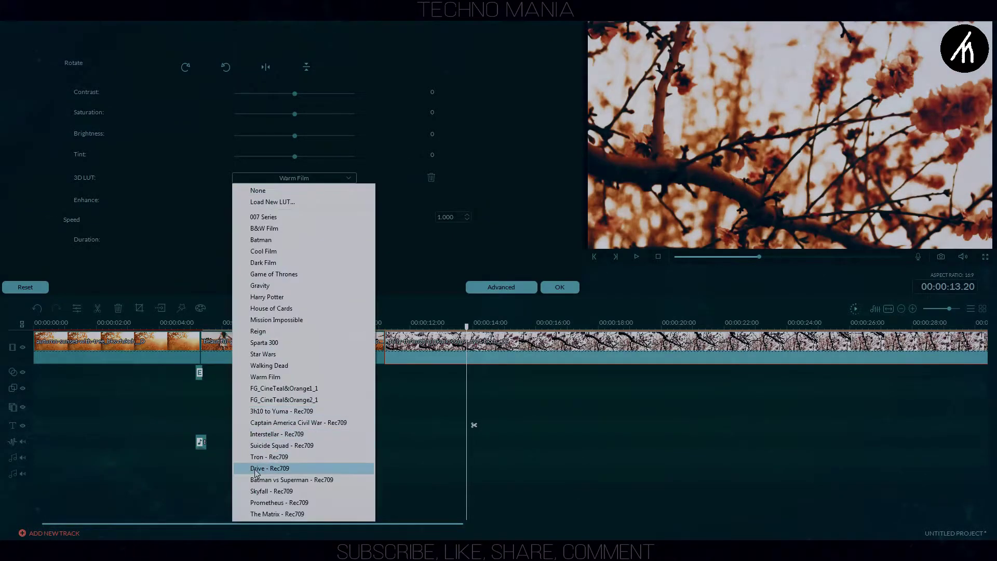
left_click(289, 345)
left_click(257, 177)
left_click(249, 400)
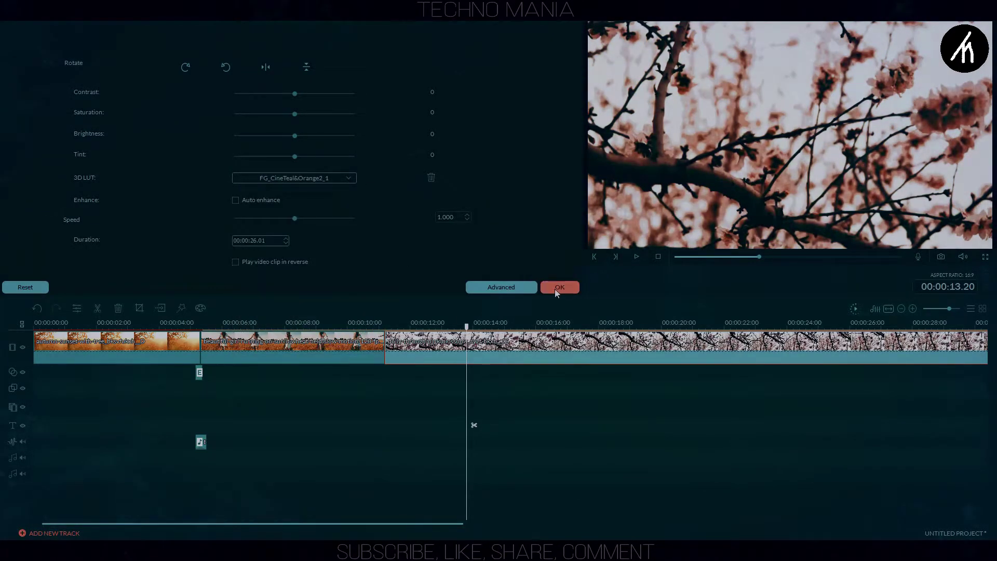
left_click(555, 287)
left_click(200, 372)
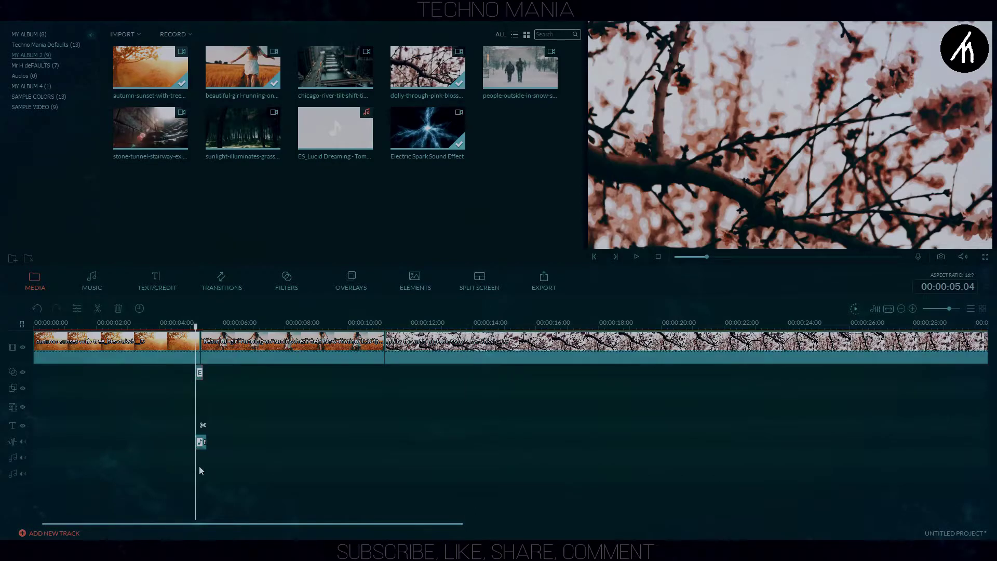
Step: Paste the effect and spark sound at the second cut and play it back
left_click(380, 322)
key("ctrl+v")
key("space")
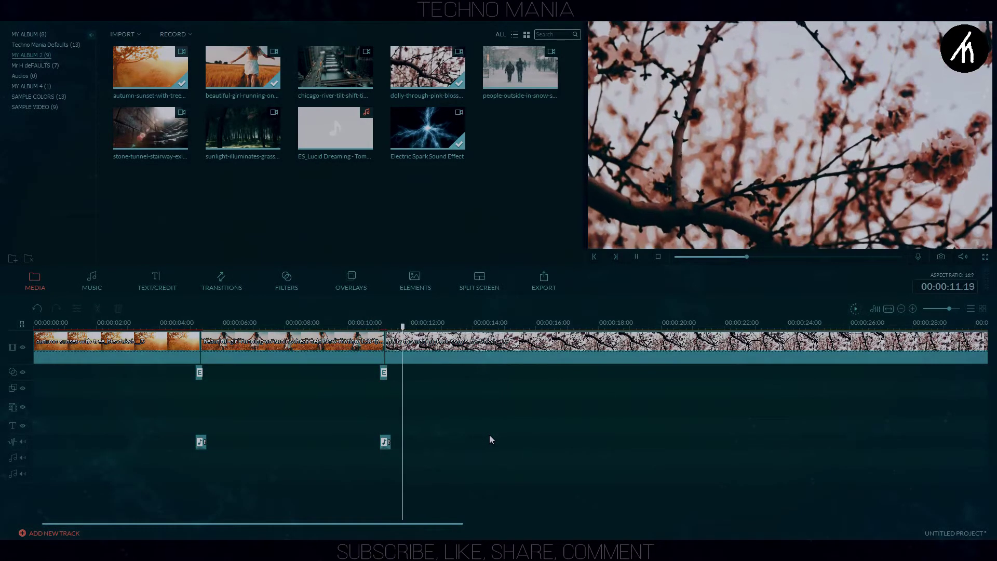
key("space")
Step: Add a Flash transition shortened to 8 frames at the first cut and a Dissolve near 11 seconds
left_click(209, 288)
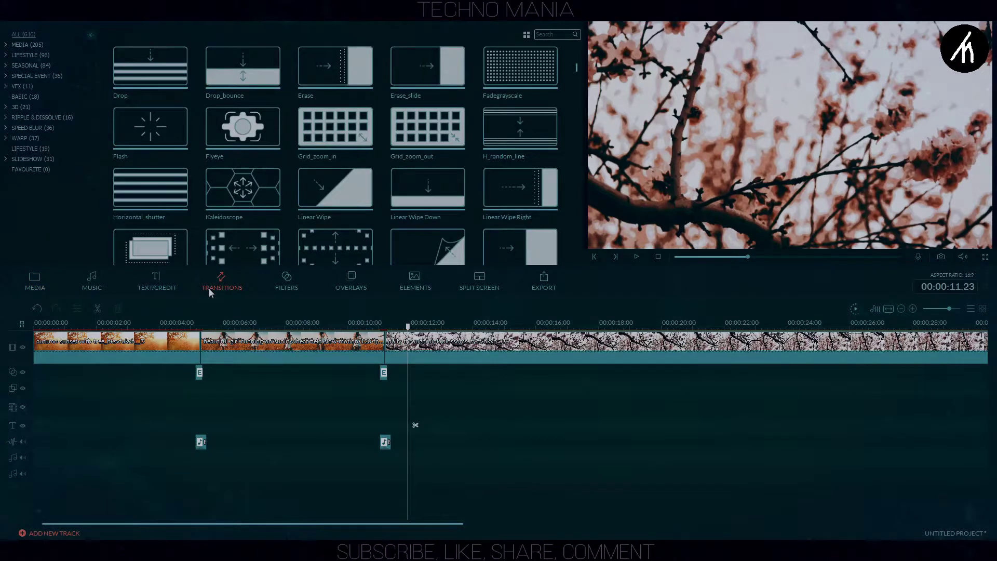
left_click_drag(176, 132, 197, 363)
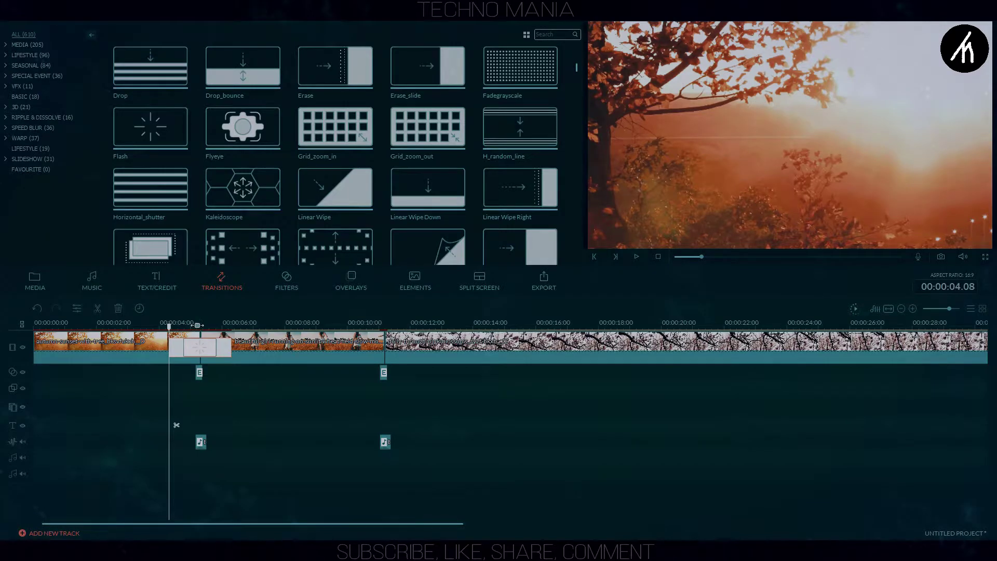
scroll(254, 488, "up", 3)
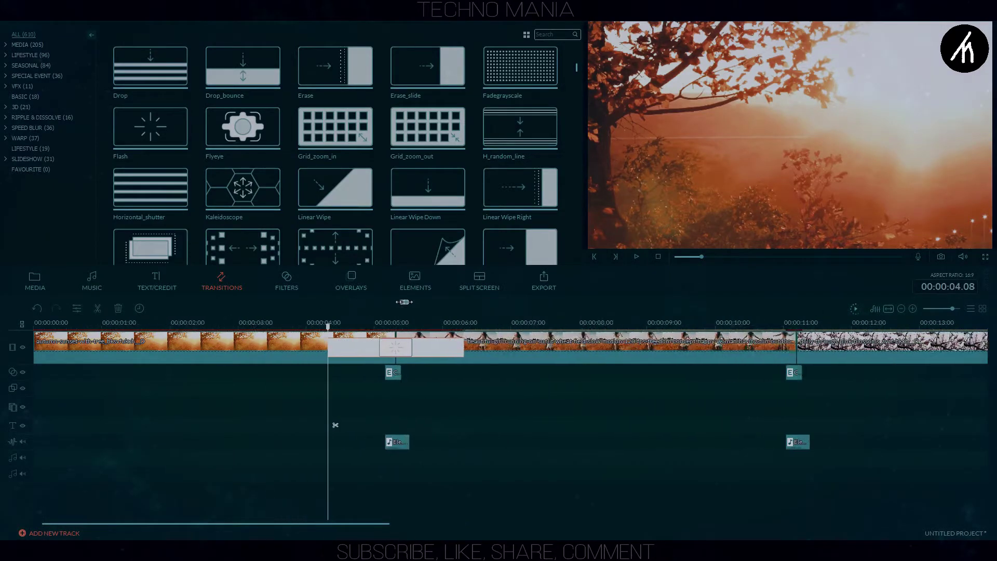
left_click(289, 522)
left_click(75, 347)
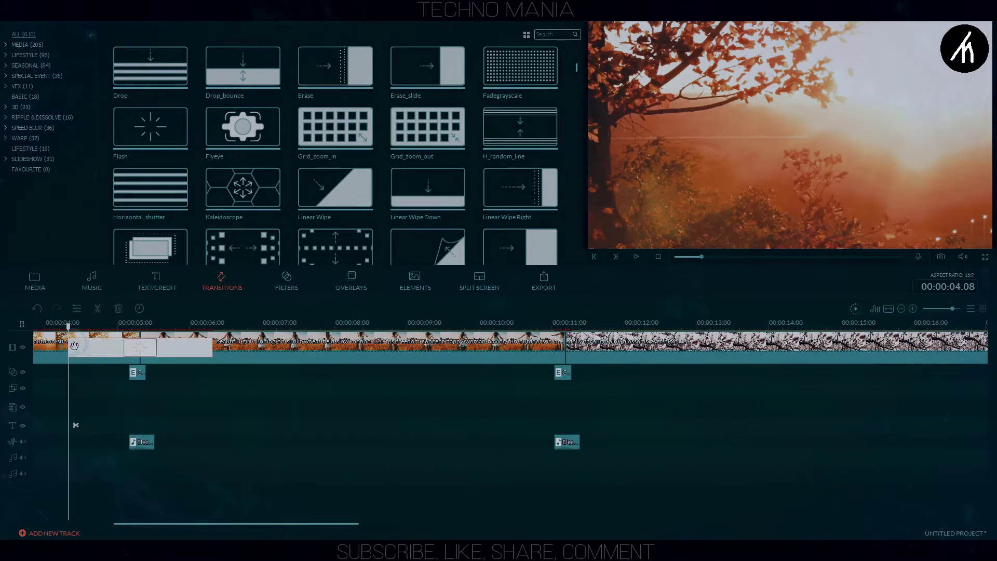
left_click_drag(71, 346, 130, 347)
scroll(195, 151, "up", 5)
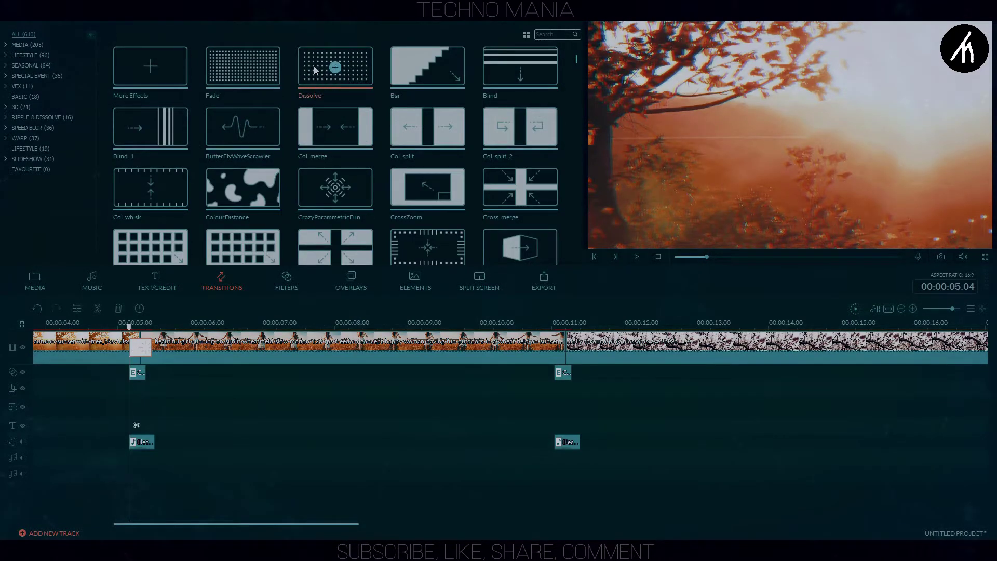
left_click_drag(335, 67, 555, 341)
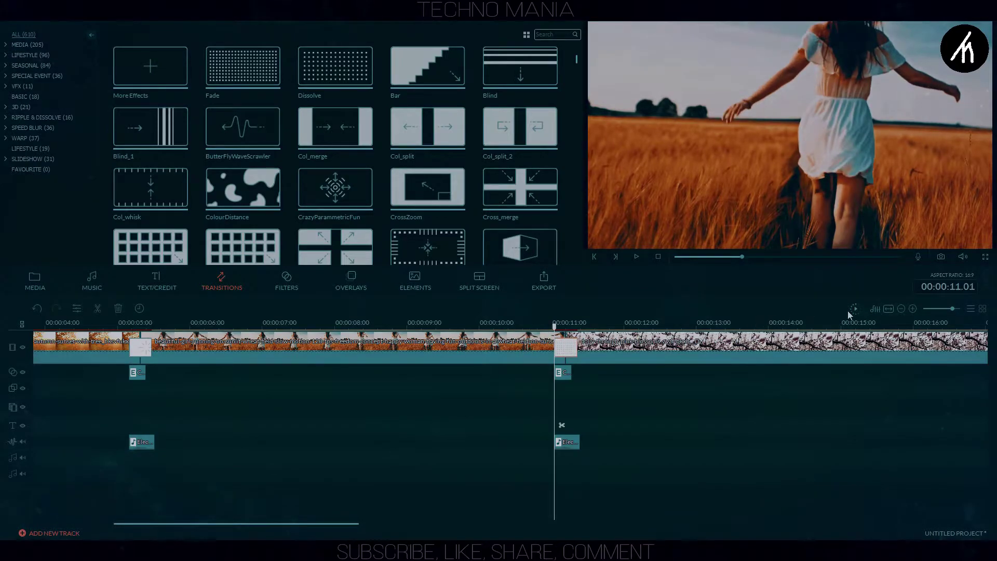
Step: Render the timeline preview and play through the first transition toward the second cut
left_click(854, 310)
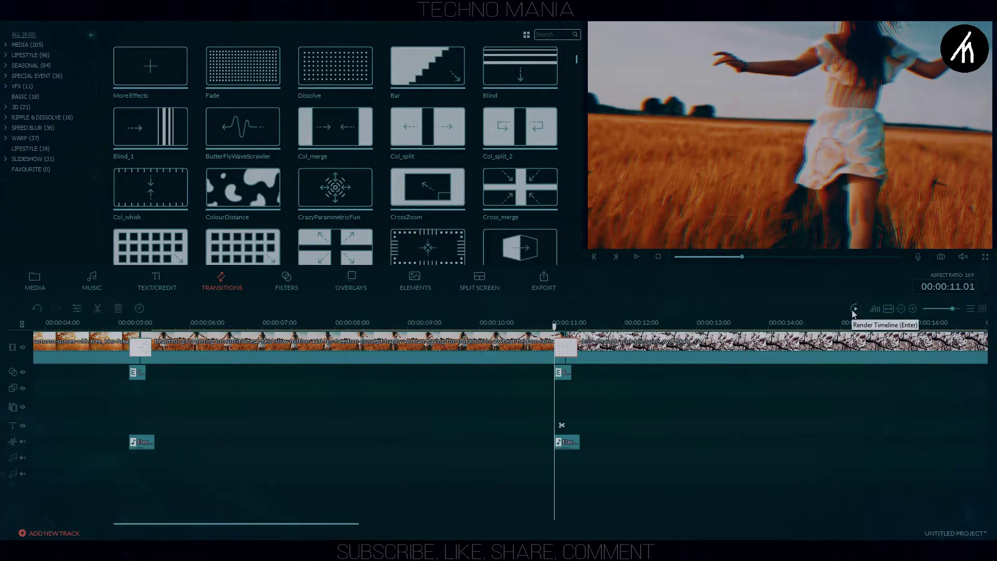
left_click(47, 327)
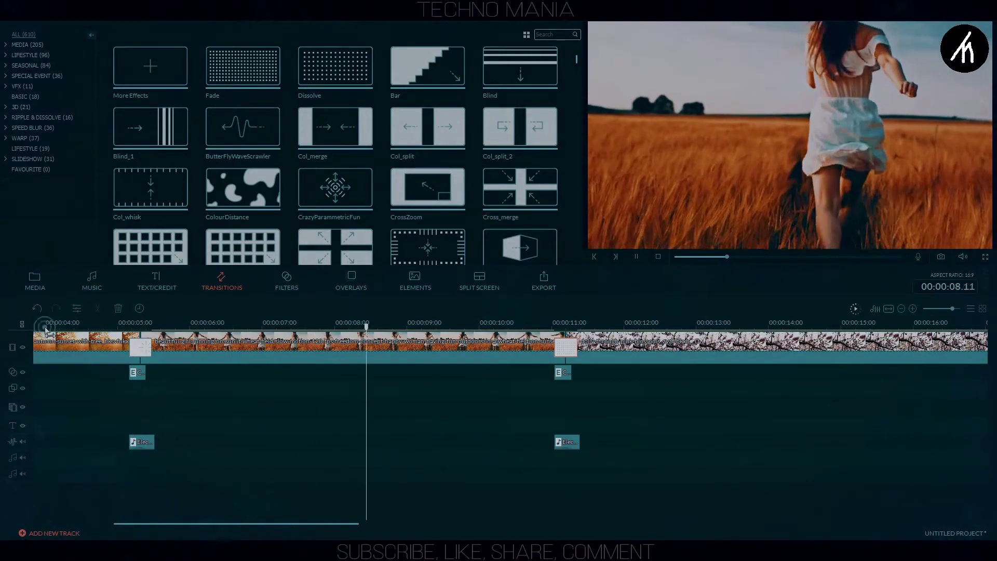
left_click(47, 330)
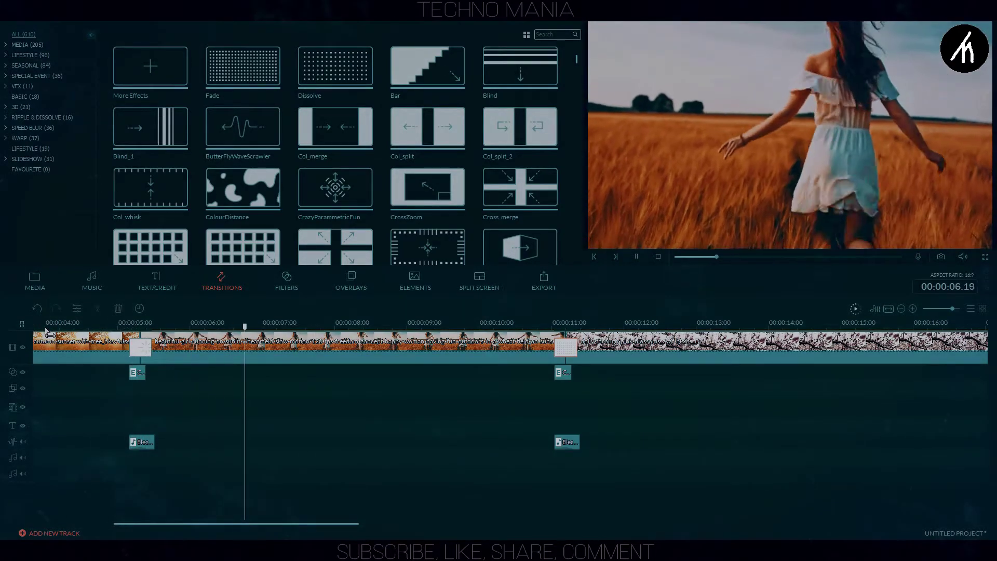
key("space")
left_click(236, 346)
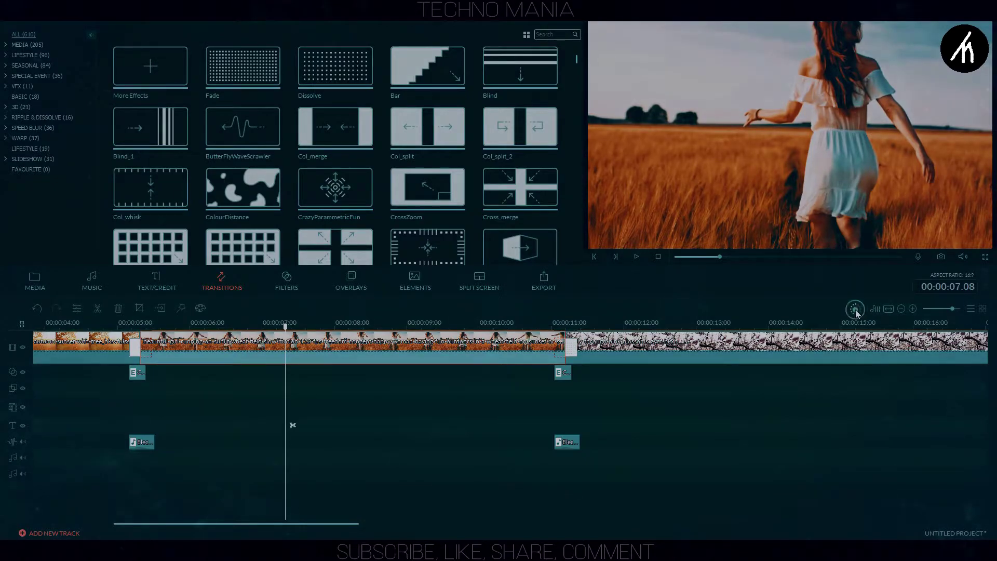
key("space")
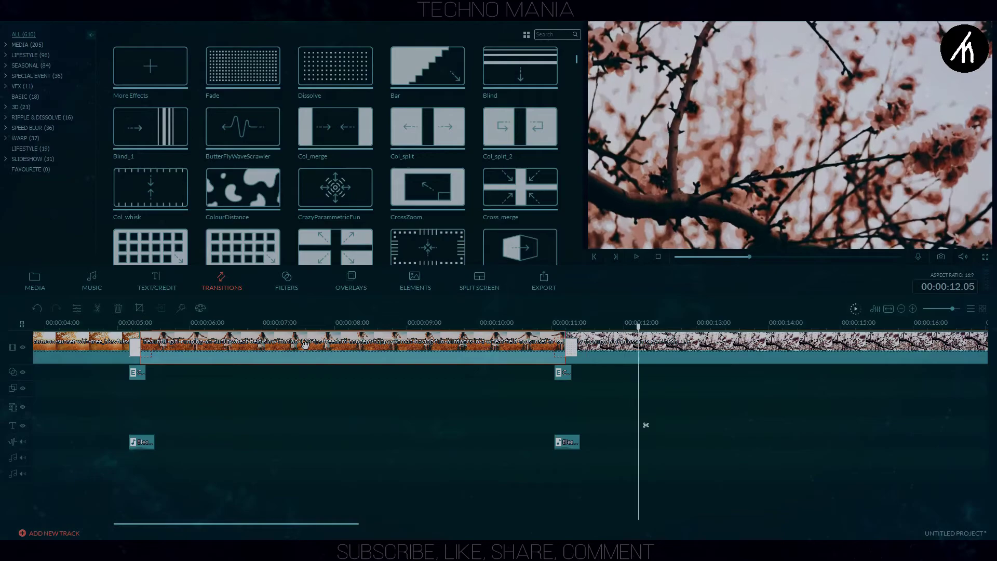
Step: Drop the Warp 7 transition on the second cut, render, and play through it from 10 seconds
key("space")
scroll(285, 225, "down", 10)
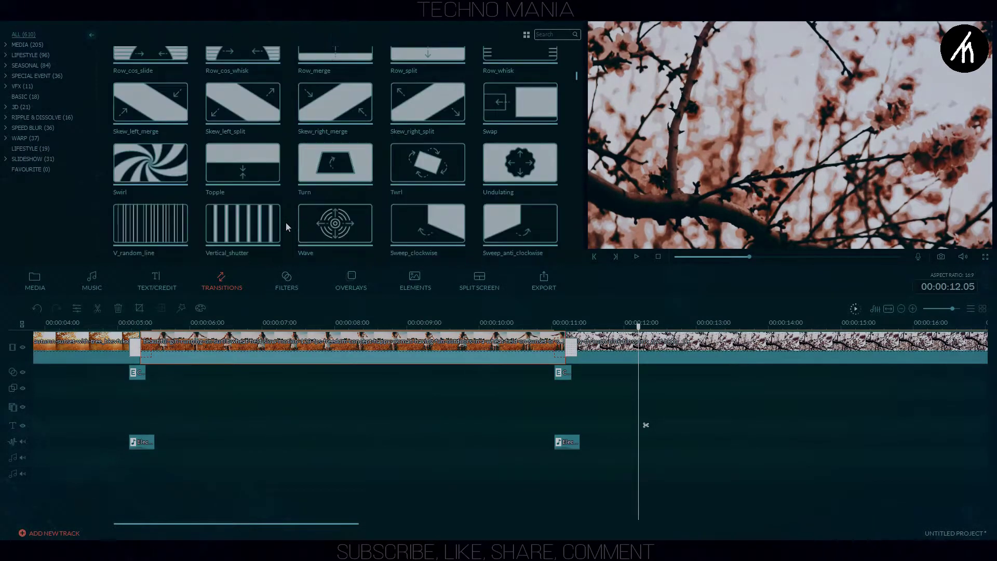
scroll(286, 224, "down", 10)
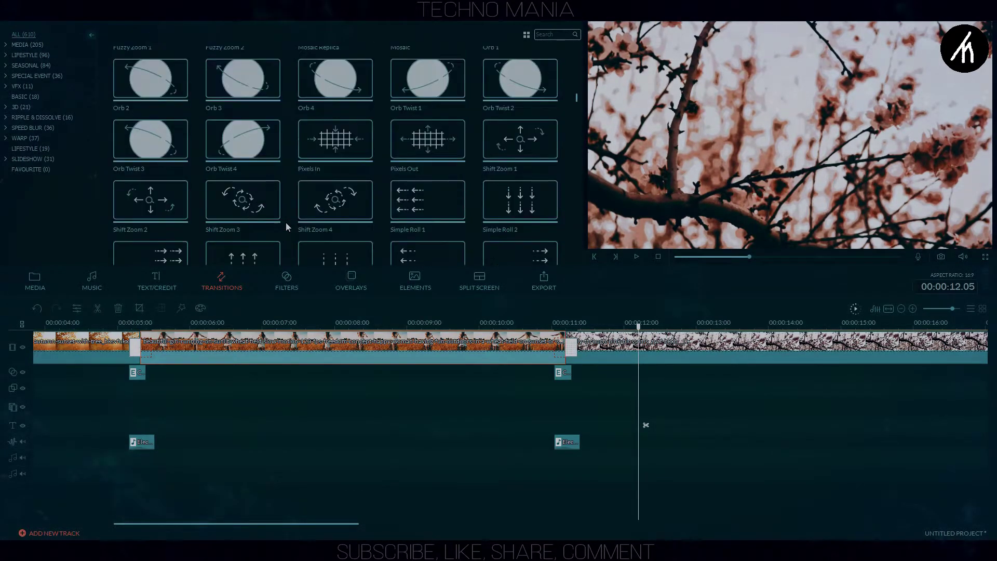
left_click_drag(246, 157, 572, 357)
left_click(855, 309)
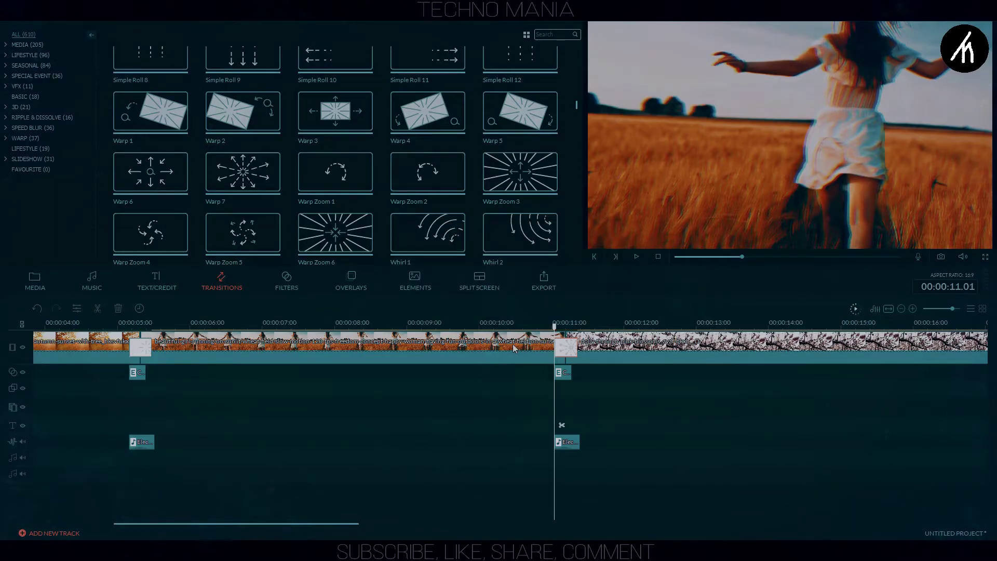
left_click(491, 328)
key("space")
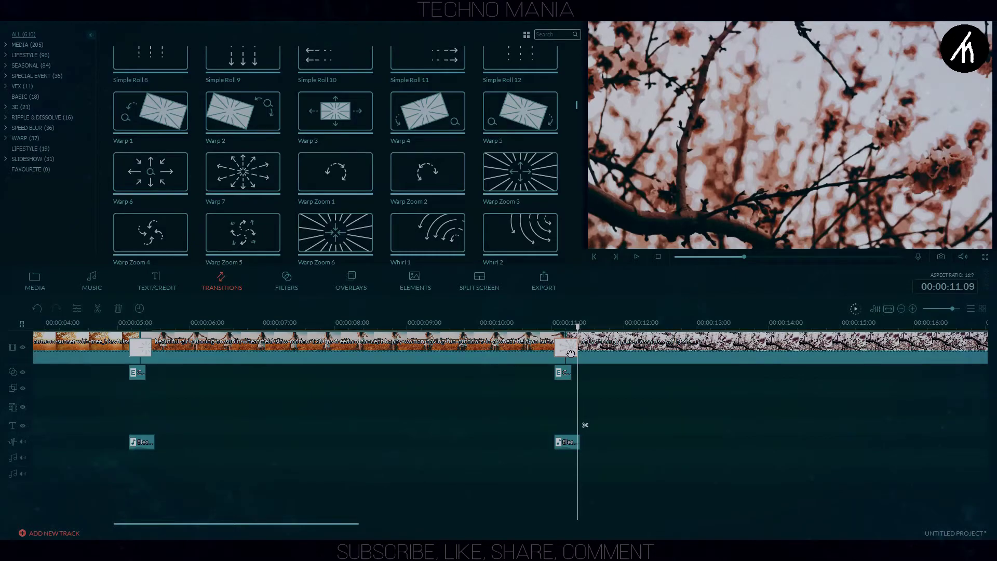
Step: Split the blossom clip at 15 seconds and delete the remainder
scroll(471, 323, "down", 5)
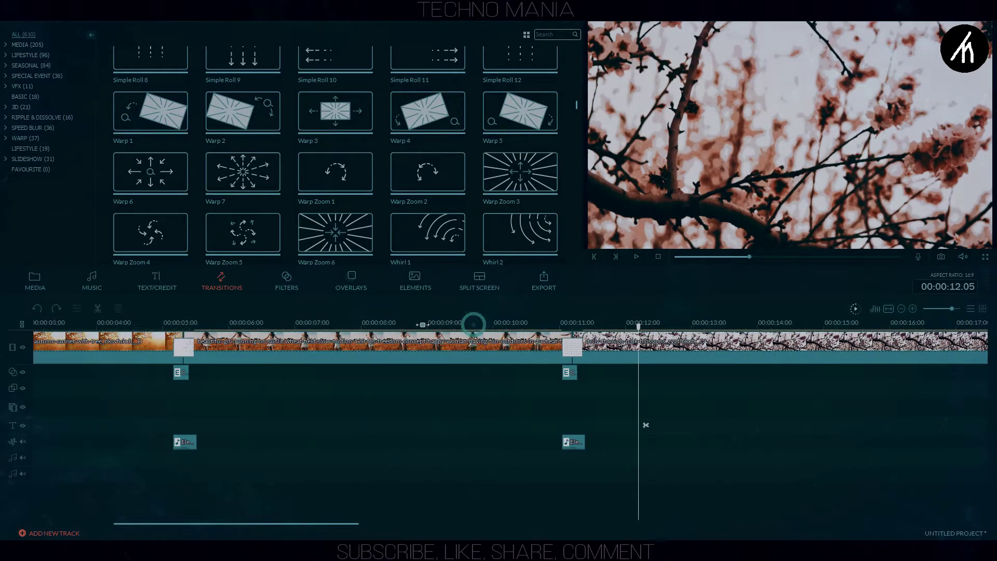
left_click(529, 342)
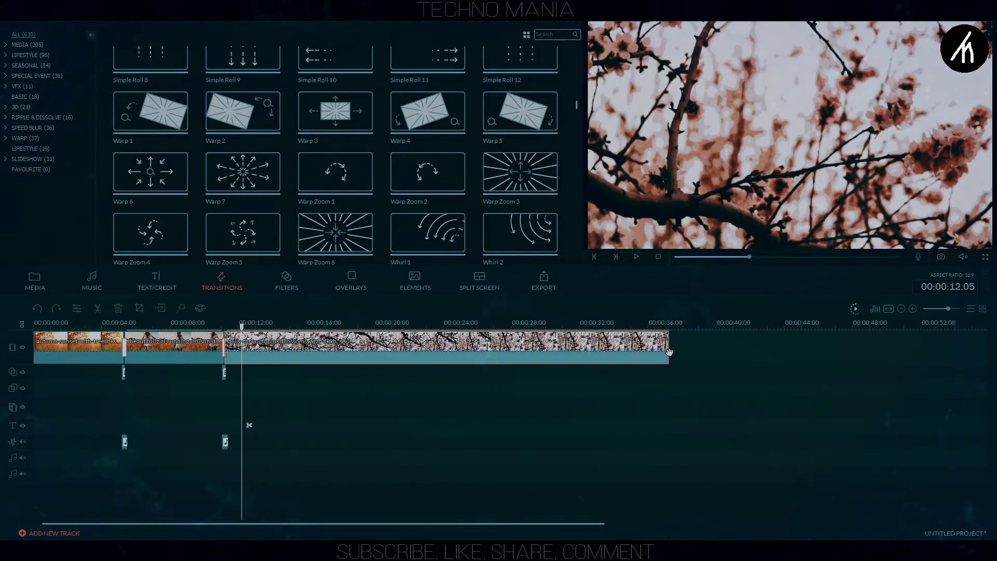
left_click(301, 326)
key("ctrl+b")
key("Delete")
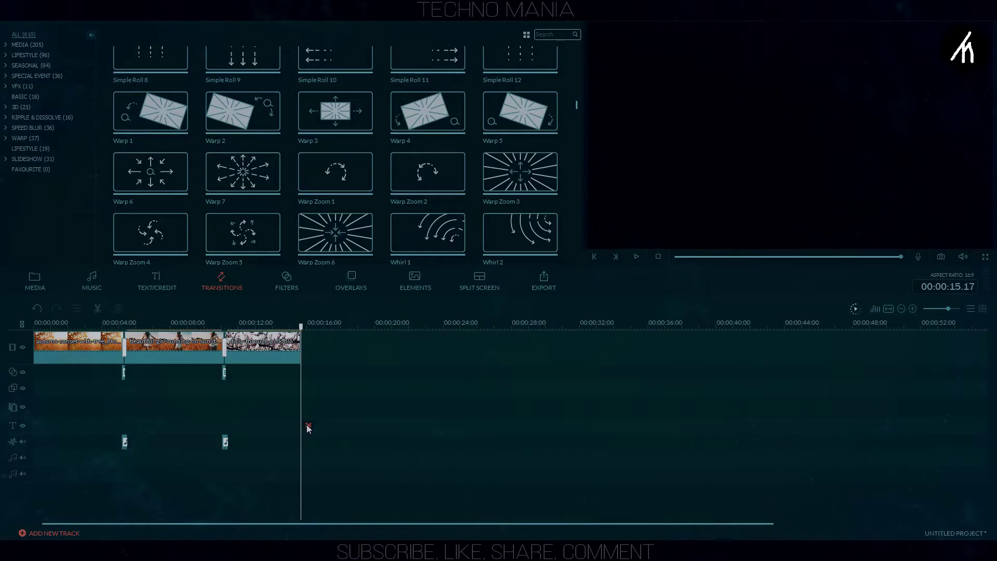
left_click(32, 280)
left_click(91, 281)
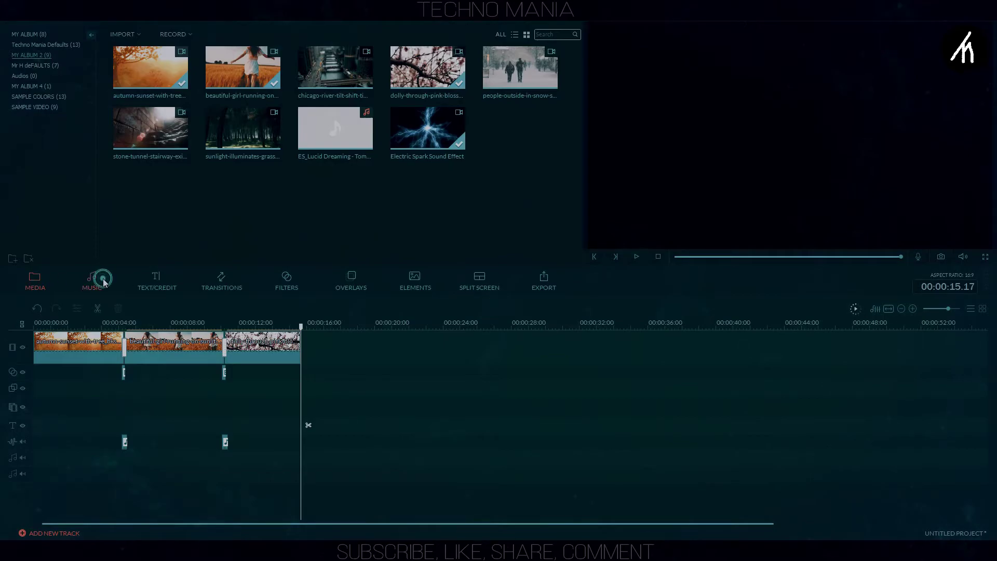
Step: Add Drift - Drift to the music track and trim it to end at 15.17 seconds
left_click(222, 78)
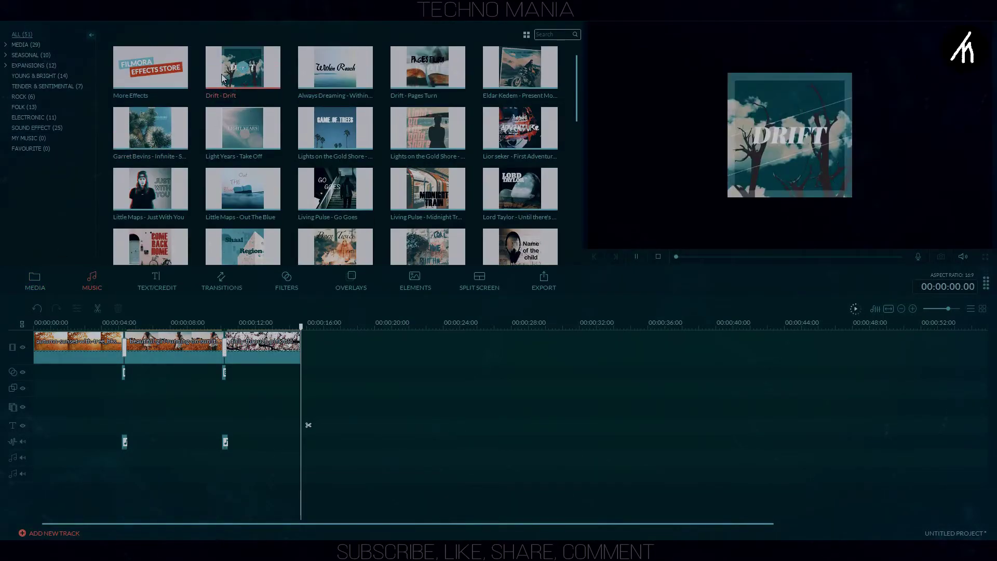
left_click_drag(242, 65, 47, 462)
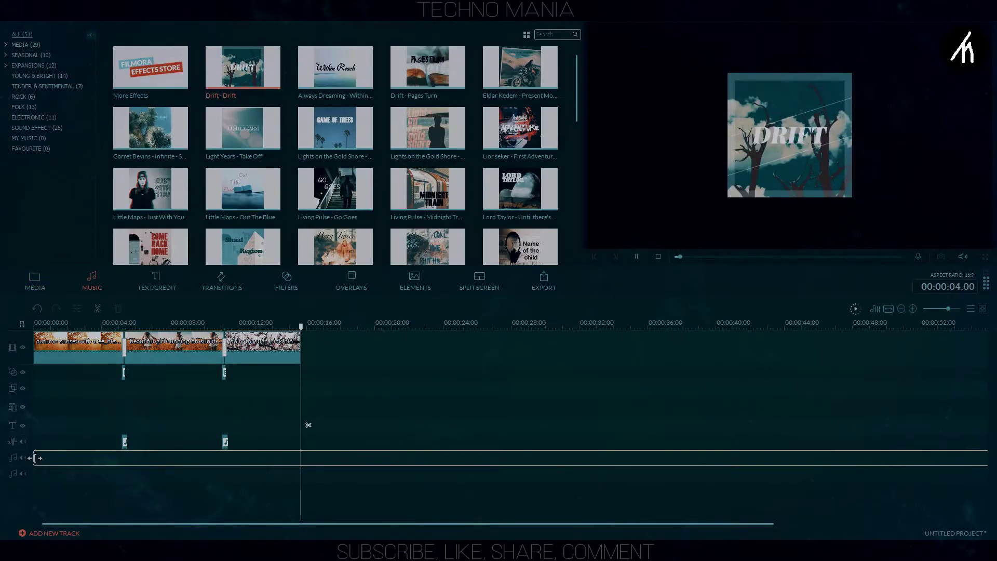
key("ctrl+b")
key("Delete")
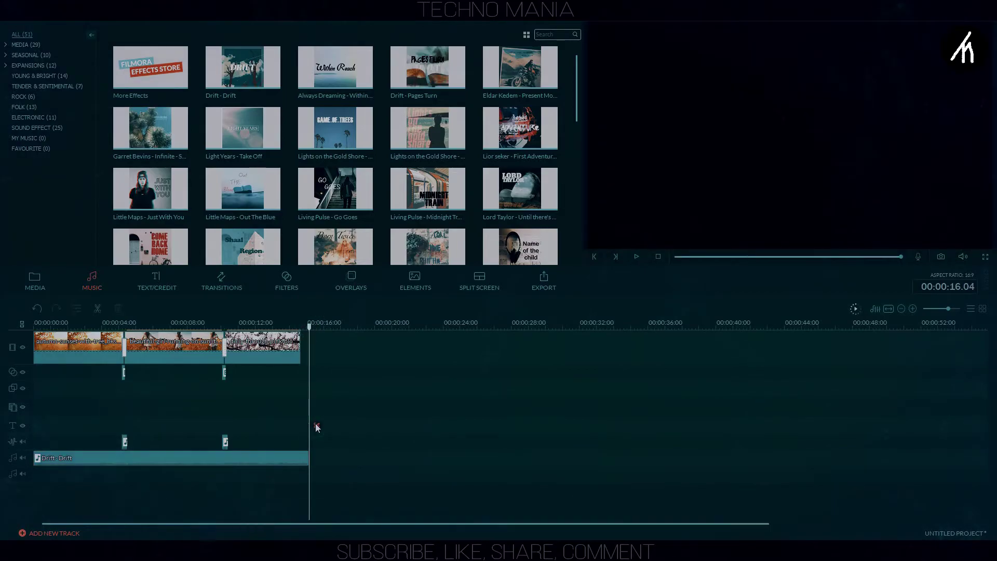
key("Home")
right_click(278, 456)
left_click(309, 452)
left_click_drag(309, 457, 301, 458)
Step: Give the Drift track a 0.88-second fade in and fade out
right_click(269, 462)
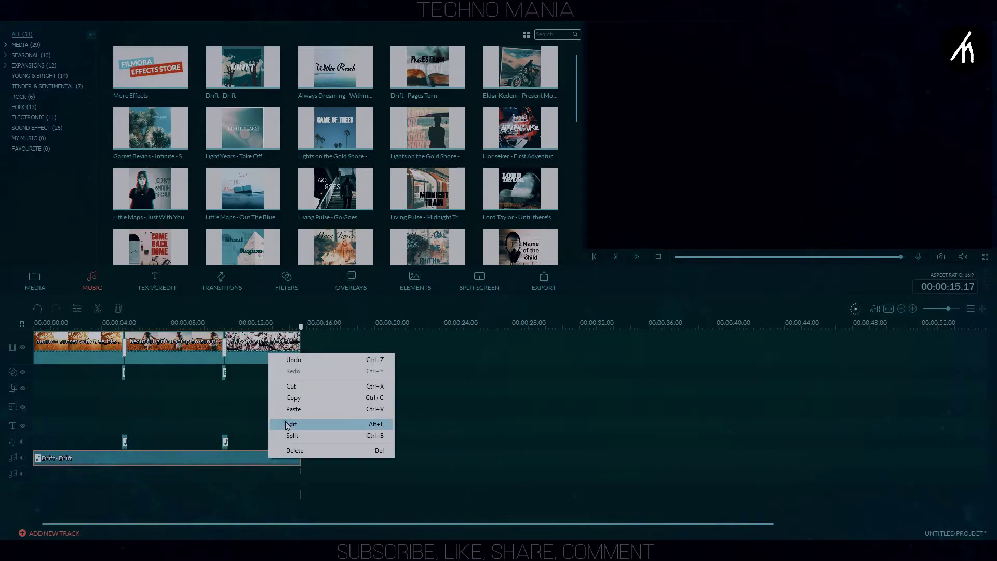
left_click(288, 423)
left_click_drag(226, 119, 247, 120)
left_click(247, 141)
left_click(548, 288)
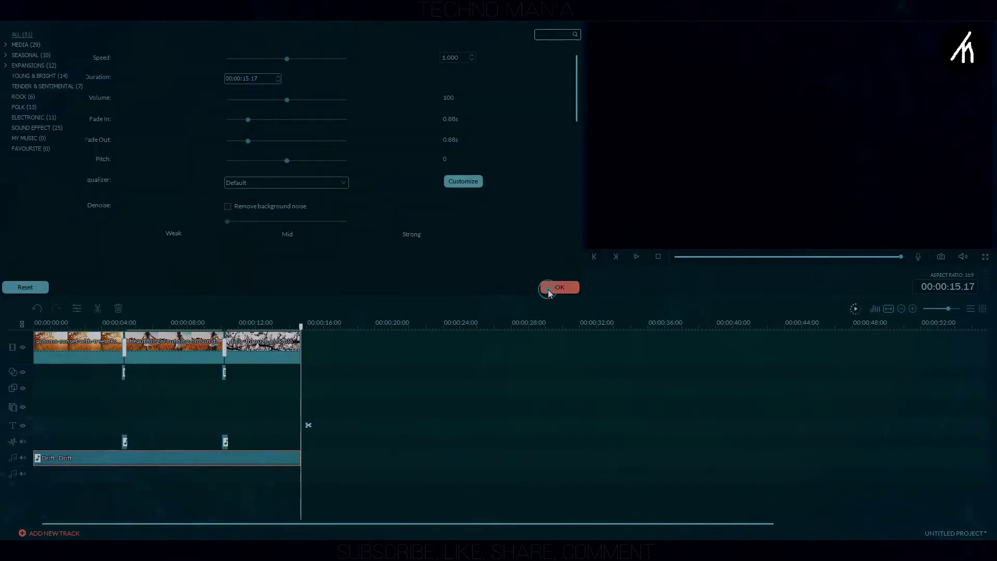